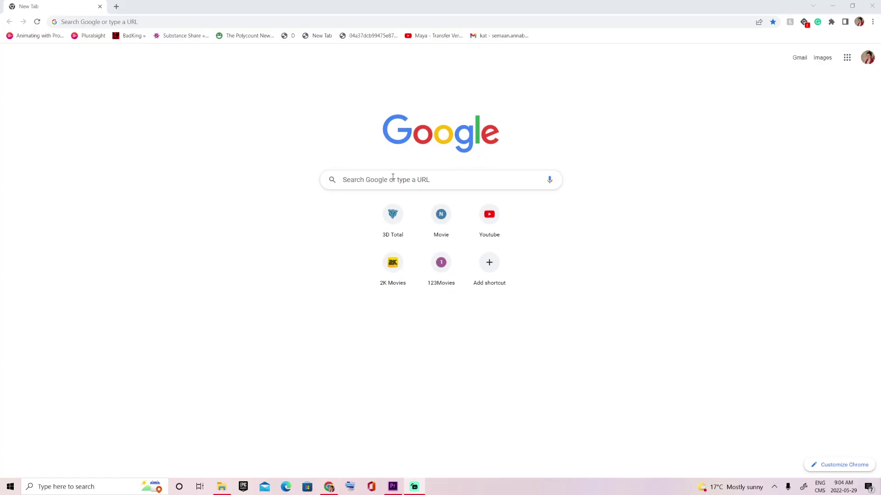
# Search the web for "quixel bridge" and open the Quixel Bridge page from the results.
pyautogui.click(393, 177)
pyautogui.write('quixel ')
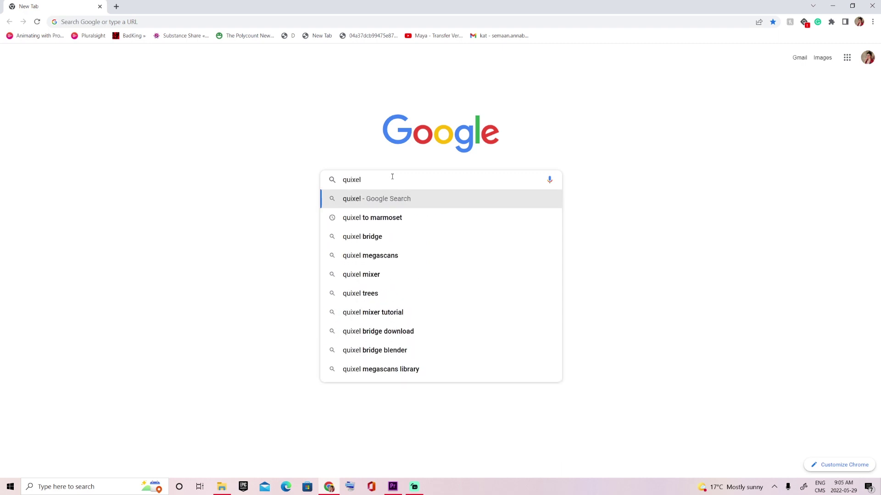
pyautogui.write('bridge')
pyautogui.press('Return')
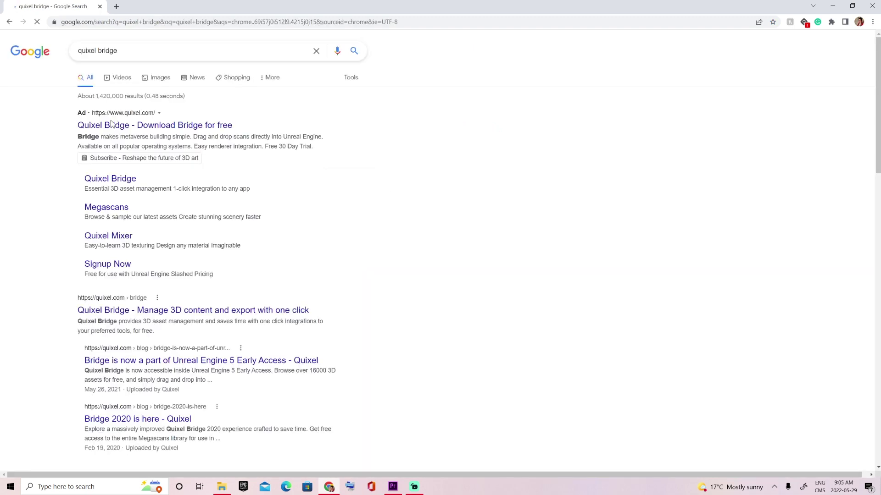
pyautogui.click(107, 185)
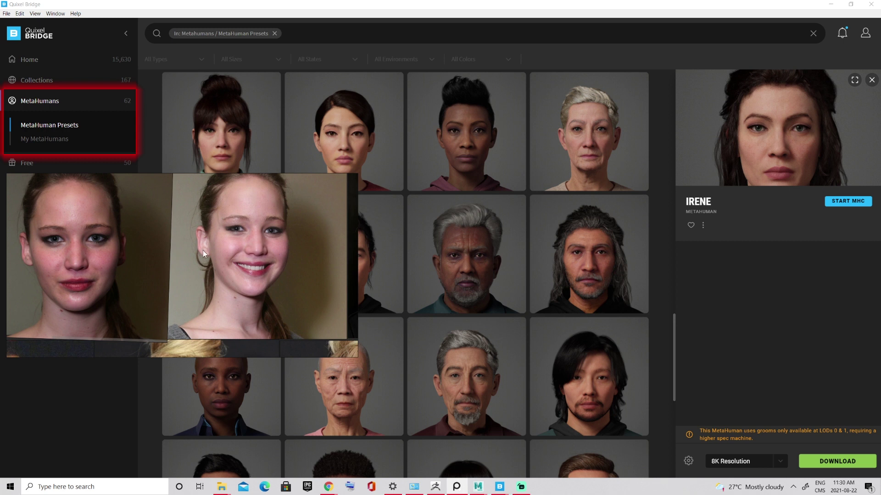
# Narrow the reference photo to the front-facing portrait and browse the MetaHuman presets in Quixel Bridge for a similar face.
pyautogui.moveTo(357, 253); pyautogui.dragTo(150, 245)
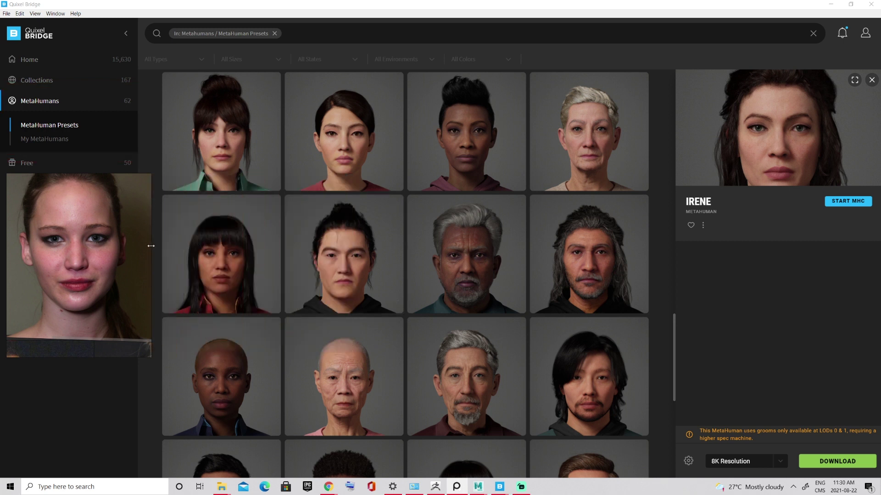
pyautogui.scroll(-8, 440, 309)
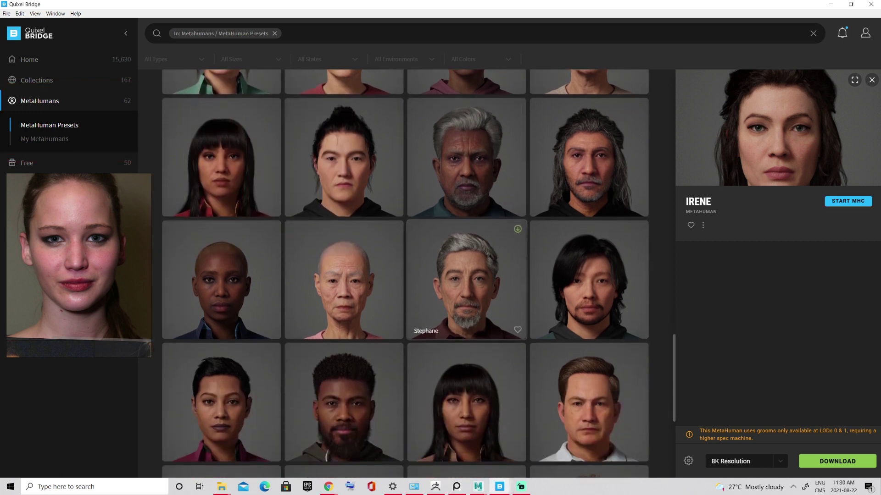
pyautogui.scroll(8, 441, 310)
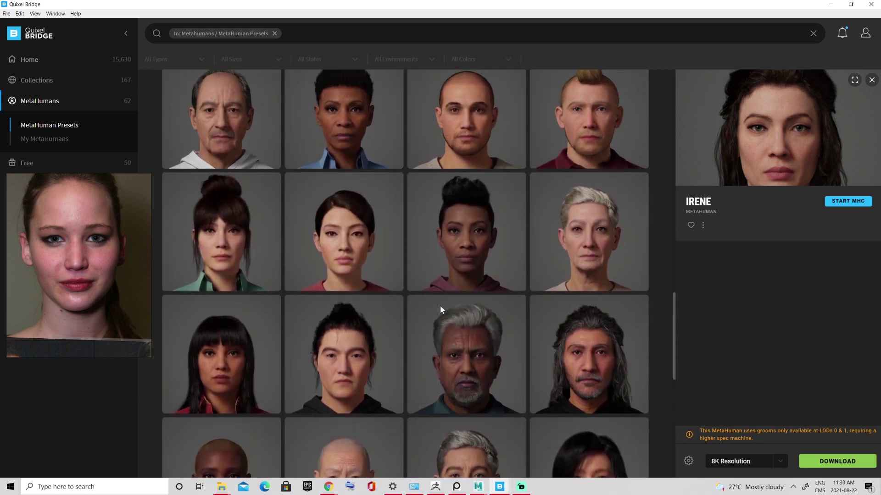
pyautogui.scroll(3, 441, 309)
pyautogui.scroll(4, 441, 309)
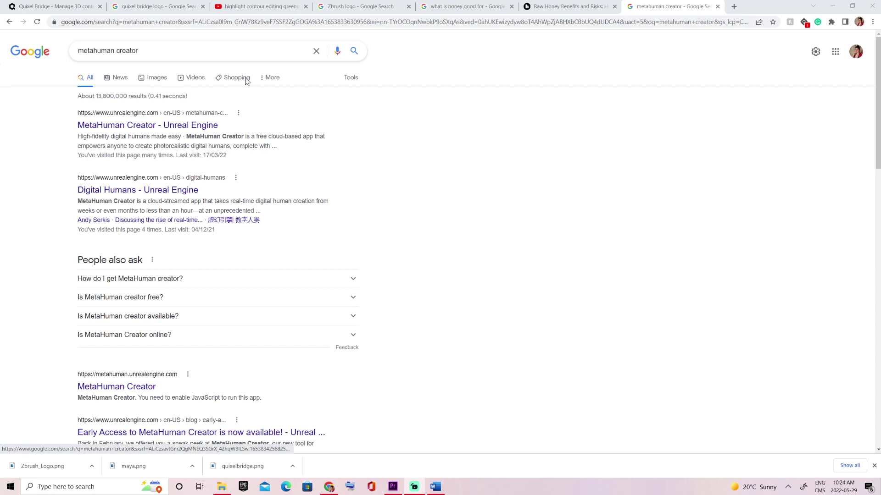
# Open Unreal Engine's MetaHuman Creator page from the "metahuman creator" search results and launch the app.
pyautogui.click(155, 54)
pyautogui.moveTo(155, 54); pyautogui.dragTo(57, 48)
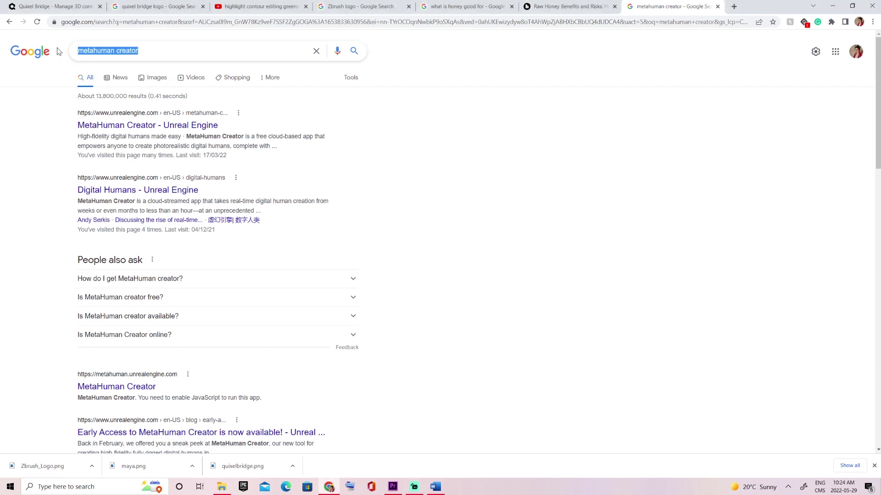
pyautogui.click(156, 128)
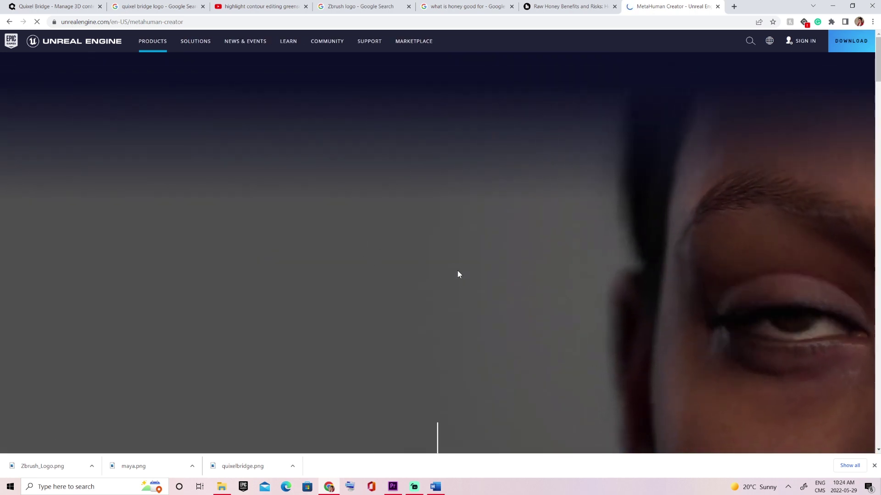
pyautogui.scroll(-2, 458, 271)
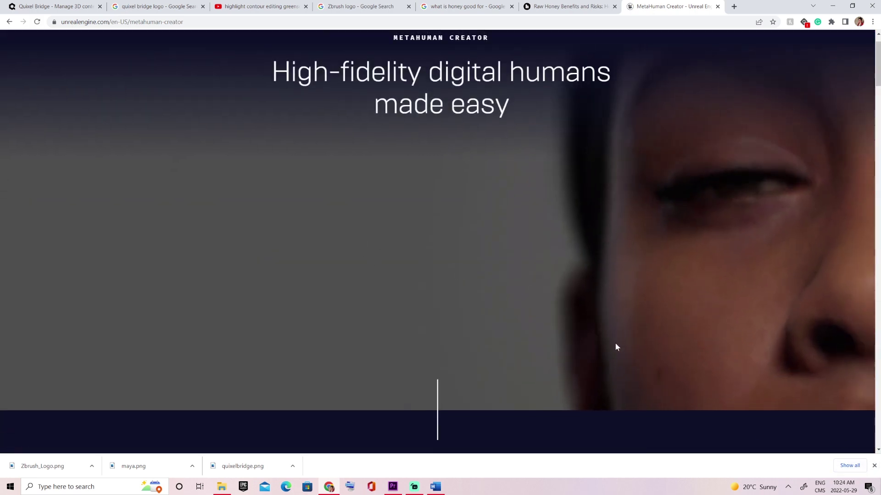
pyautogui.click(873, 466)
pyautogui.scroll(-7, 539, 249)
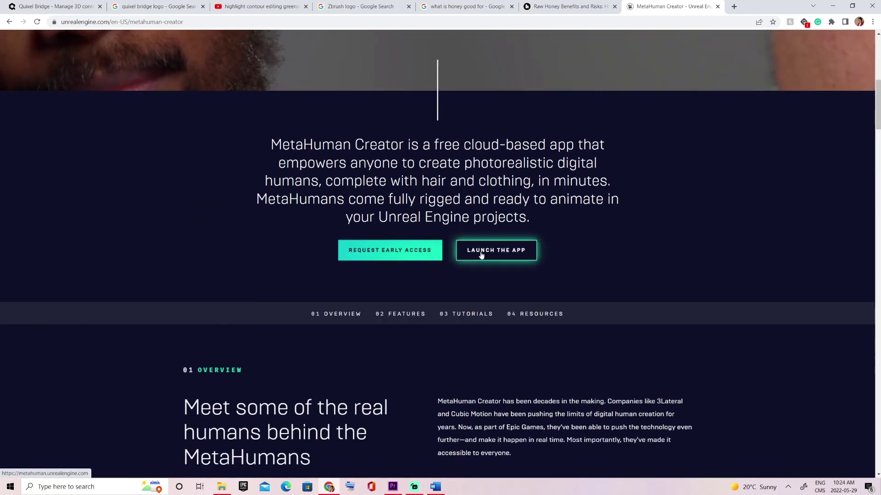
pyautogui.click(482, 255)
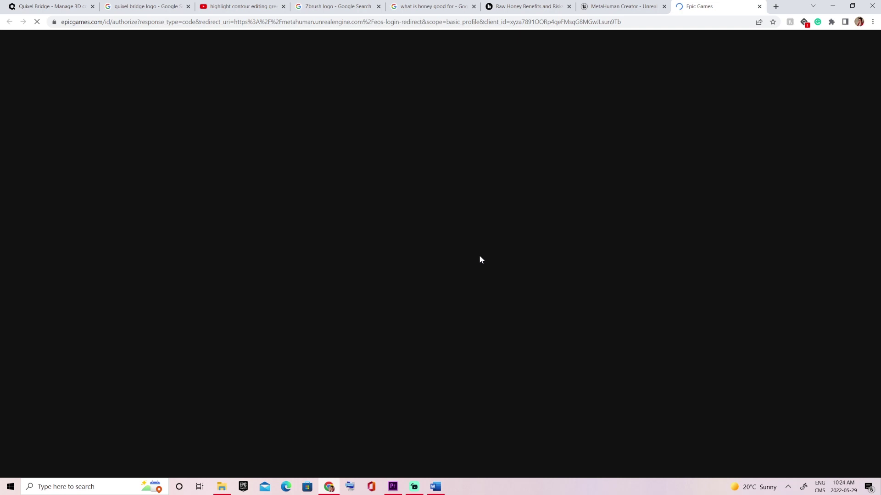
pyautogui.click(434, 185)
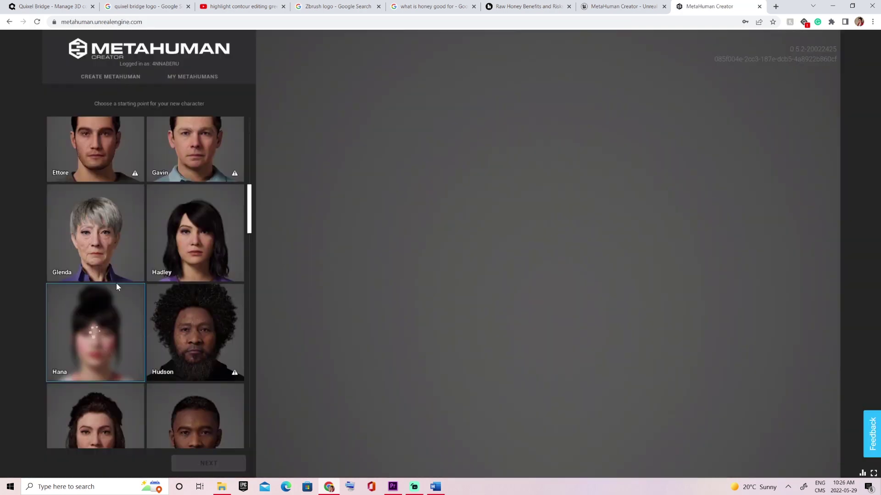
# Start a new MetaHuman from the Glenda preset and open its skin settings.
pyautogui.click(143, 229)
pyautogui.click(216, 457)
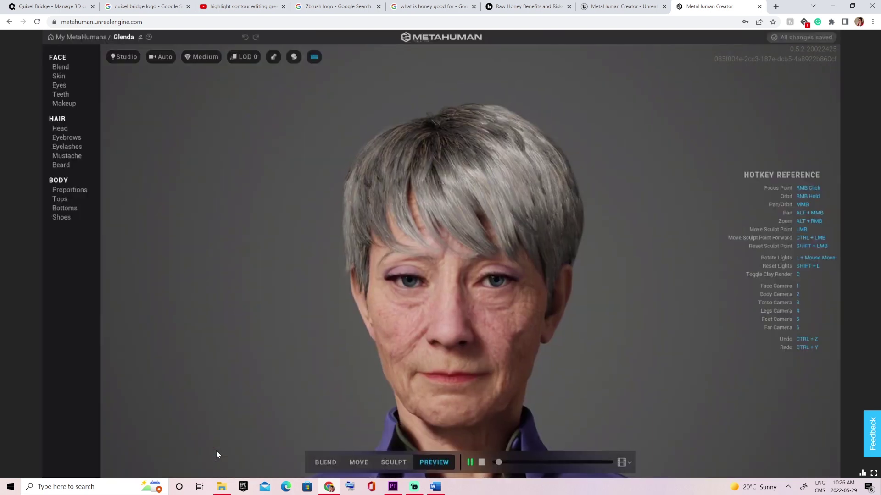
pyautogui.click(67, 147)
pyautogui.click(58, 76)
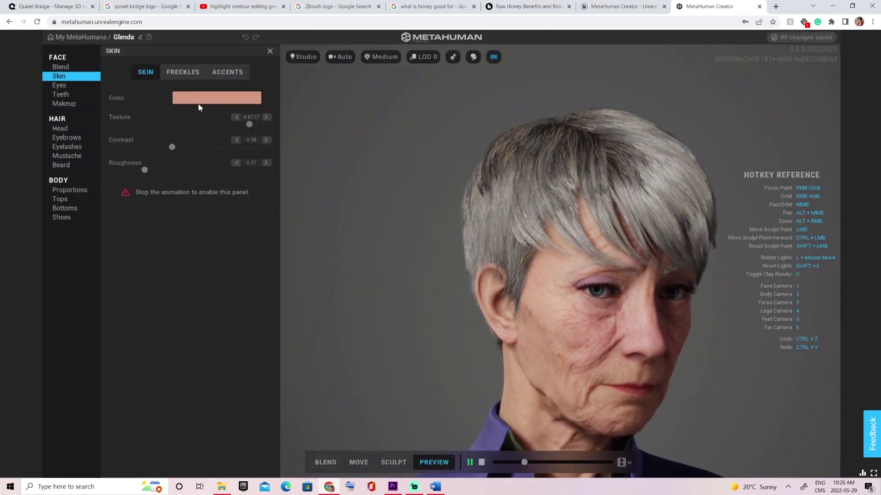
# In Sculpt mode, adjust Glenda's skin color and lower the texture value, then look through the freckles and accents options.
pyautogui.click(393, 462)
pyautogui.click(220, 98)
pyautogui.click(299, 124)
pyautogui.click(203, 143)
pyautogui.click(298, 145)
pyautogui.click(250, 248)
pyautogui.moveTo(249, 125); pyautogui.dragTo(206, 127)
pyautogui.click(183, 72)
pyautogui.click(242, 73)
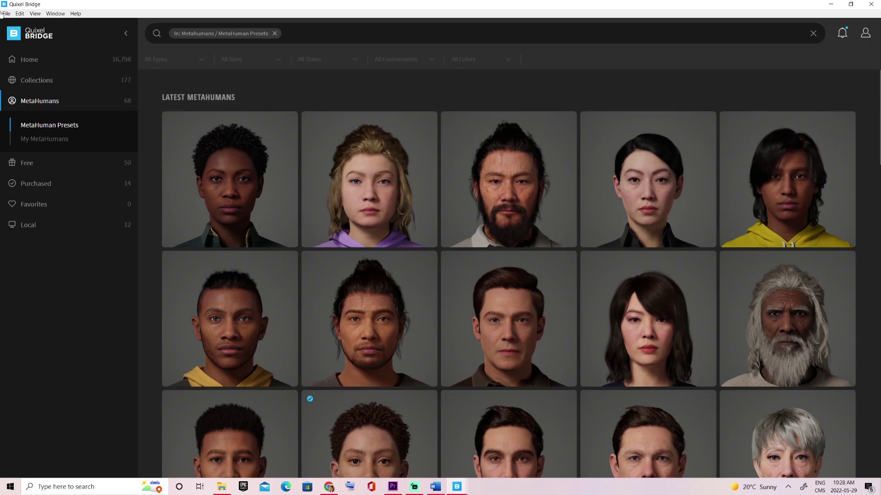
# Switch to Quixel Bridge, open My MetaHumans and browse the MetaHuman presets back to Irene.
pyautogui.click(40, 142)
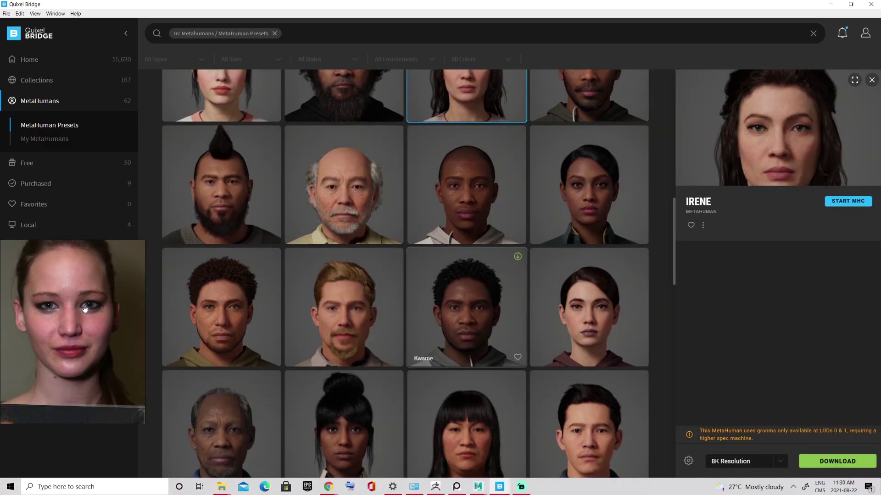
pyautogui.scroll(5, 466, 317)
pyautogui.scroll(1, 467, 321)
# Open the download settings for the Irene preset and enable the Roughness and Normal texture maps.
pyautogui.click(688, 461)
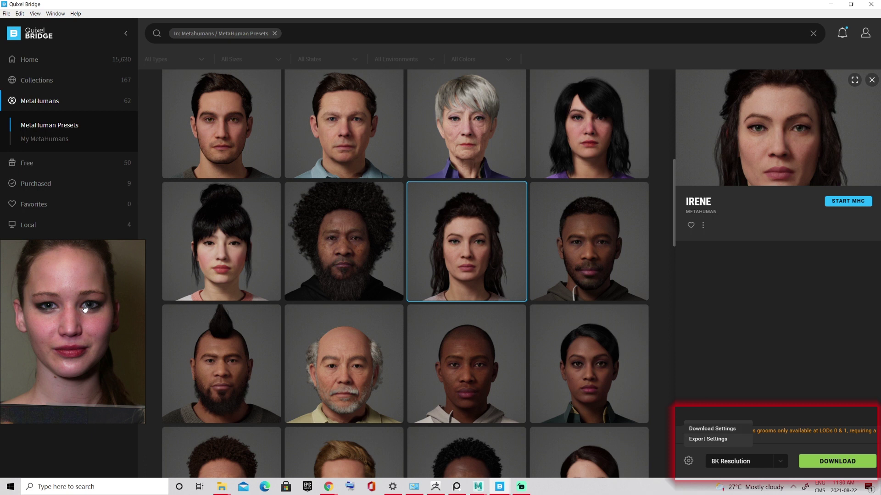
pyautogui.click(711, 428)
pyautogui.click(650, 117)
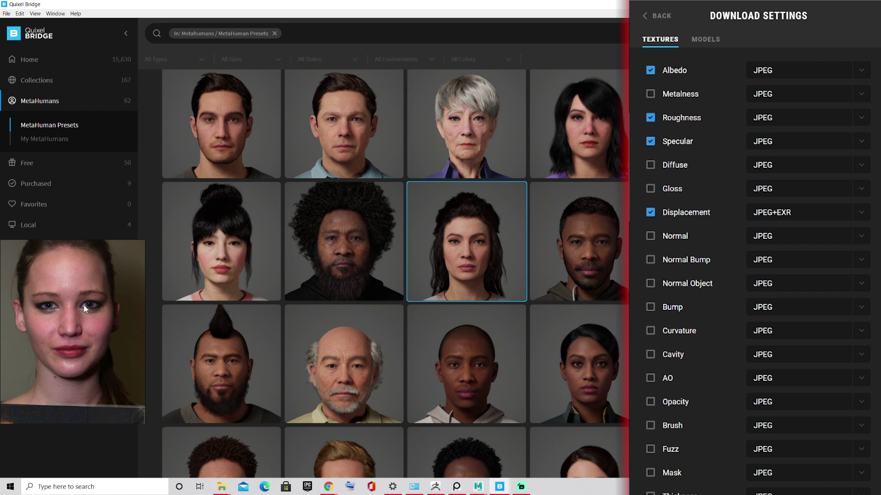
pyautogui.scroll(-2, 756, 275)
pyautogui.click(651, 181)
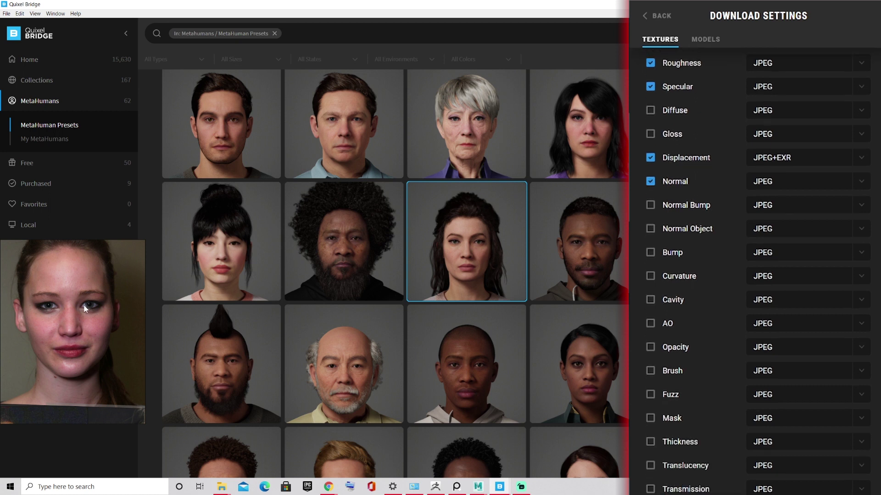
# Enable the AO, Cavity and Translucency texture maps and check the file format options for Albedo.
pyautogui.scroll(-2, 757, 275)
pyautogui.scroll(-1, 757, 275)
pyautogui.click(651, 241)
pyautogui.click(650, 219)
pyautogui.scroll(-3, 756, 275)
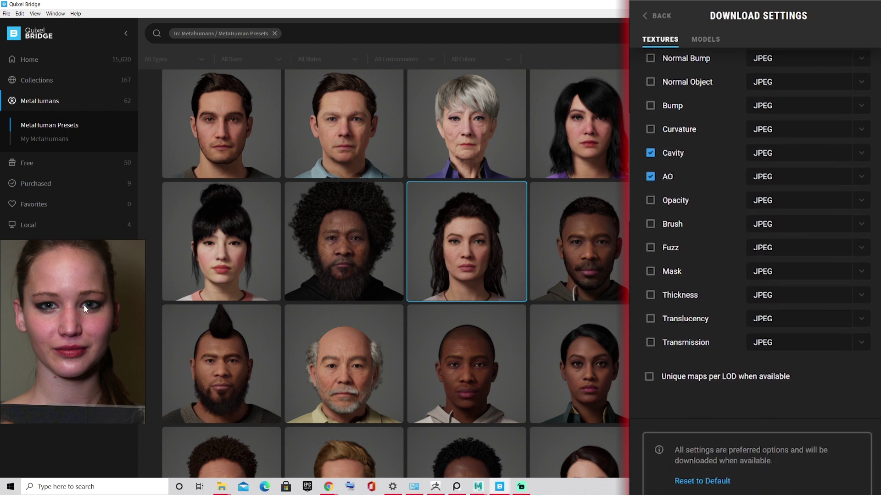
pyautogui.click(651, 319)
pyautogui.scroll(8, 757, 276)
pyautogui.click(807, 70)
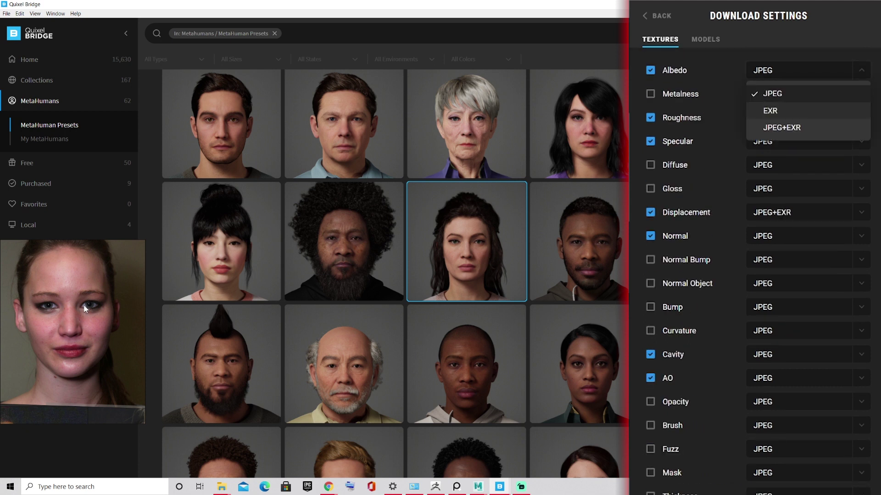
pyautogui.click(807, 70)
# Review the model download settings, including the MetaHumans format options, LODs and extras.
pyautogui.click(705, 39)
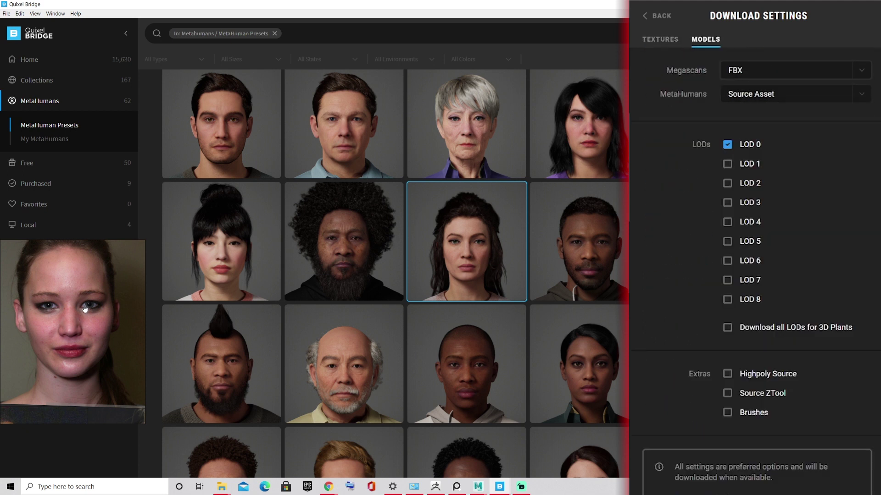
pyautogui.click(796, 94)
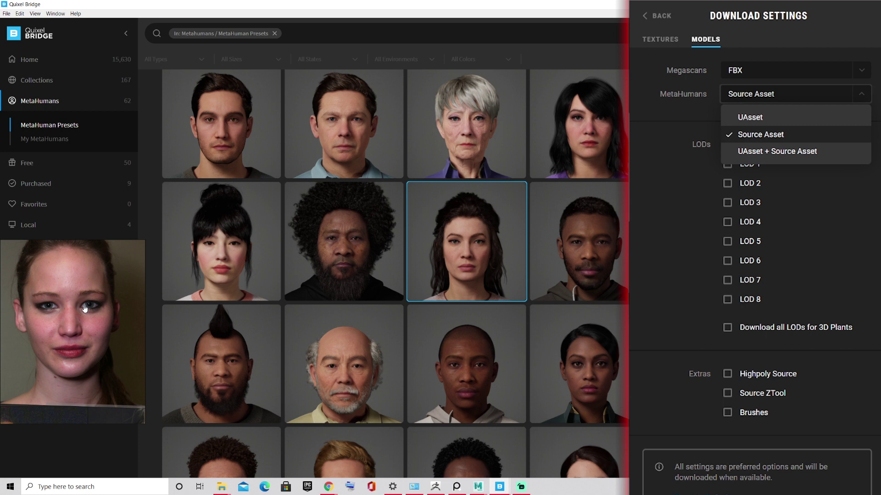
pyautogui.click(795, 93)
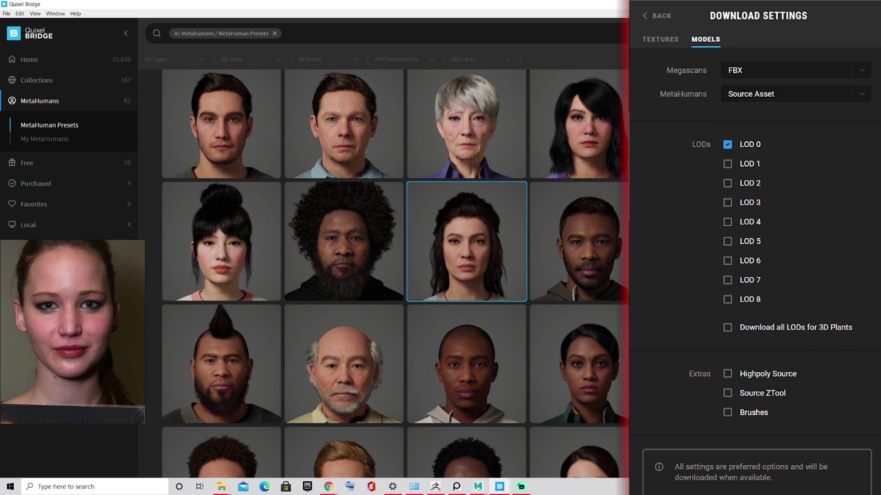
pyautogui.scroll(-1, 757, 266)
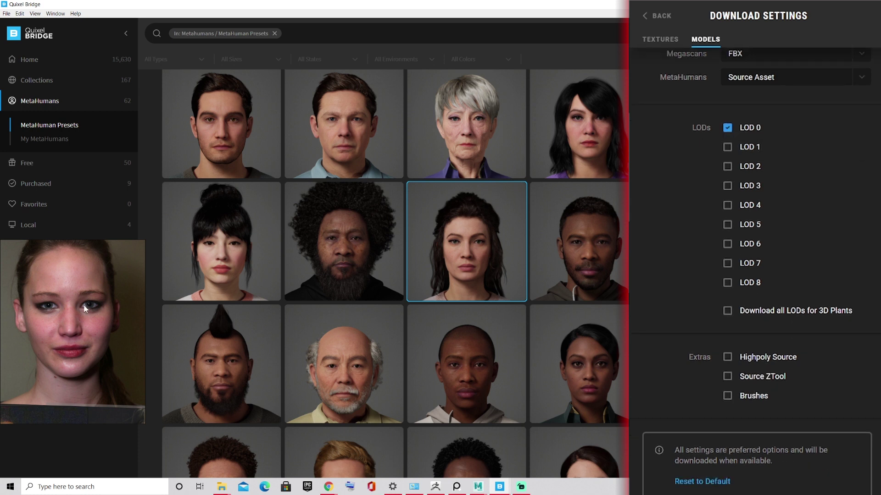
pyautogui.scroll(1, 760, 266)
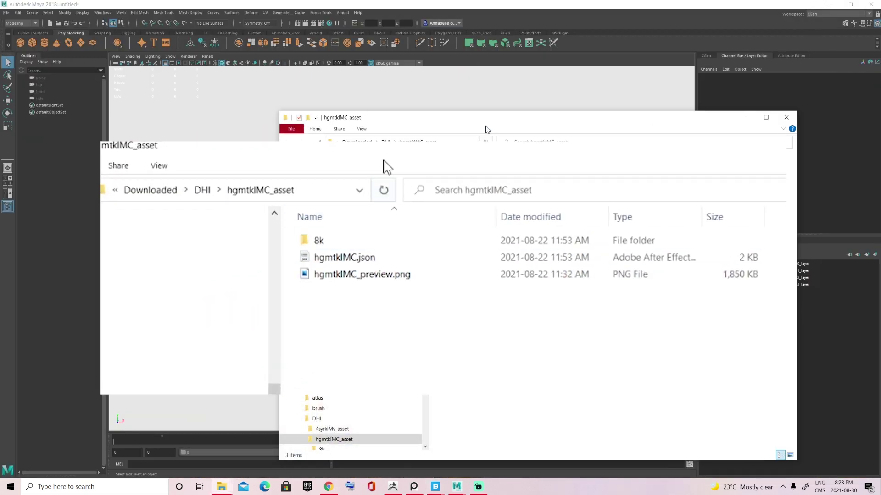
# In the downloaded hgmtkIMC_asset folder, go through 8k, asset_source, MetaHumans and Irene to the SourceAssets folder.
pyautogui.doubleClick(344, 239)
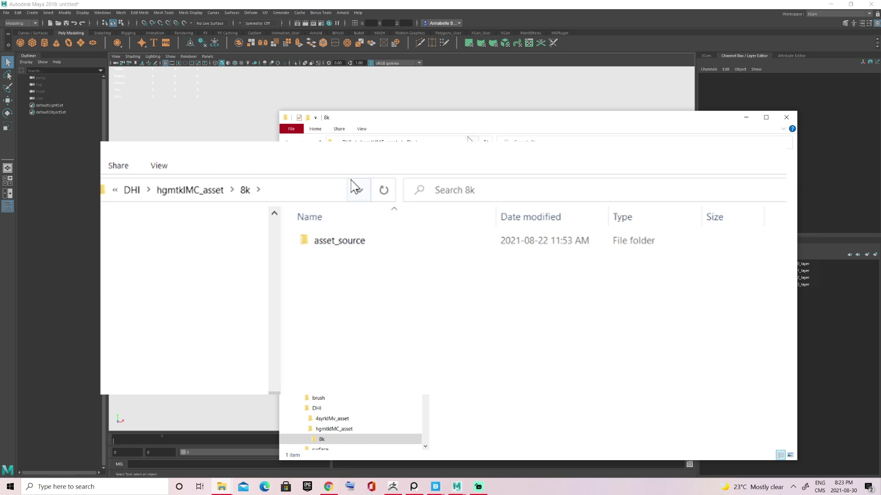
pyautogui.doubleClick(333, 243)
pyautogui.doubleClick(351, 244)
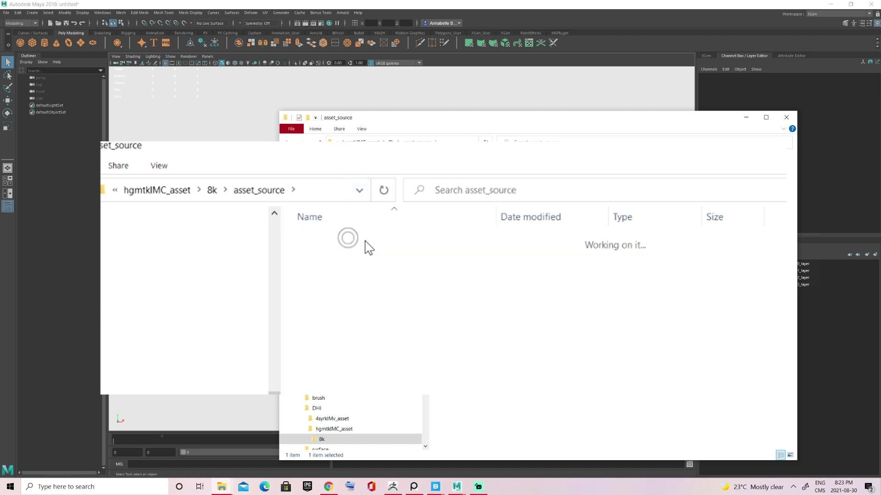
pyautogui.doubleClick(362, 262)
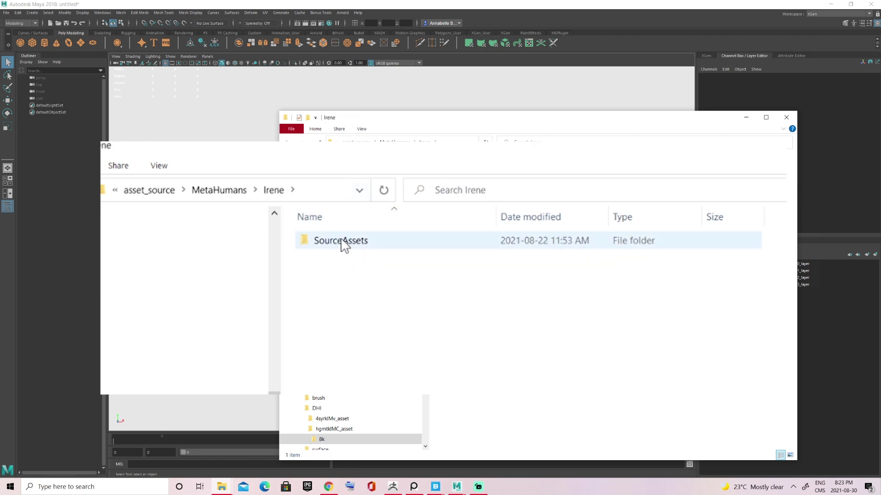
pyautogui.doubleClick(339, 244)
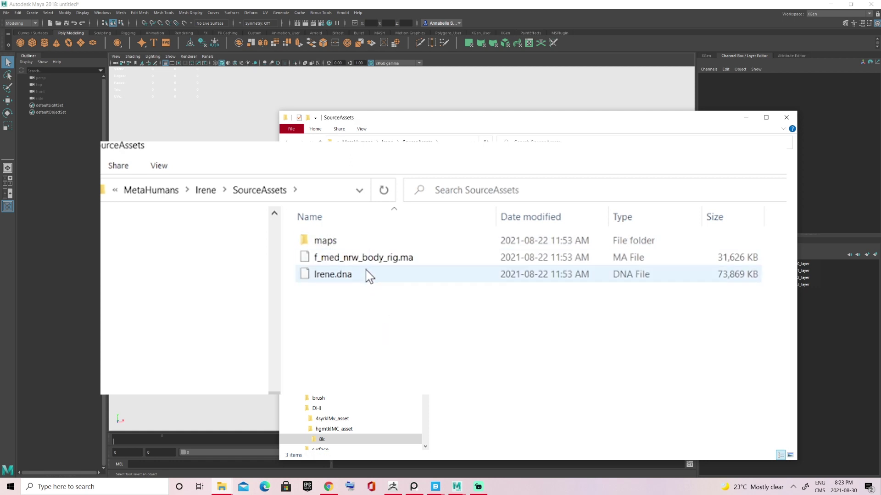
# Import f_med_nrw_body_rig.ma into the Maya scene and inspect the body rig from the side.
pyautogui.click(502, 181)
pyautogui.moveTo(502, 181); pyautogui.dragTo(203, 230)
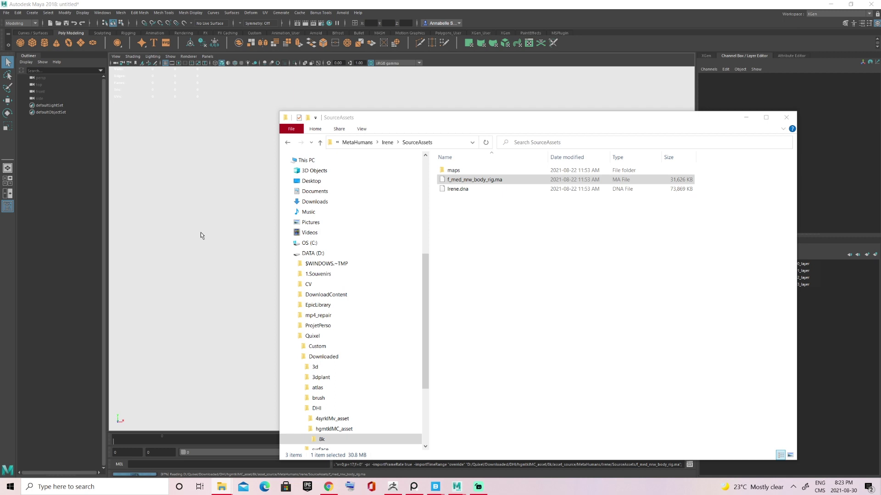
pyautogui.scroll(-5, 303, 233)
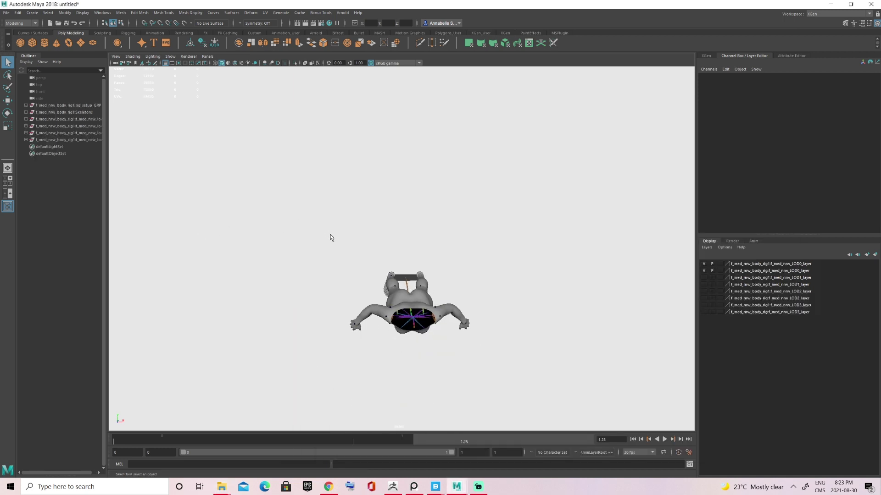
pyautogui.scroll(1, 407, 279)
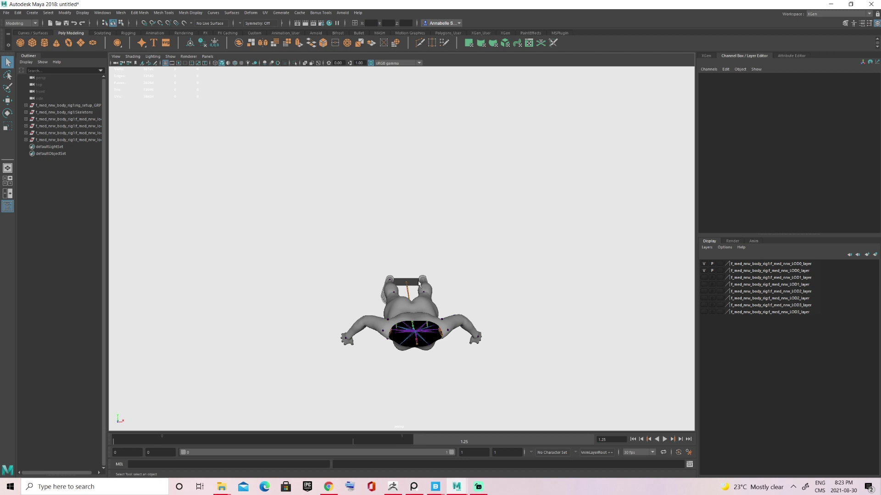
pyautogui.keyDown('alt'); pyautogui.moveTo(481, 221); pyautogui.dragTo(399, 259); pyautogui.keyUp('alt')
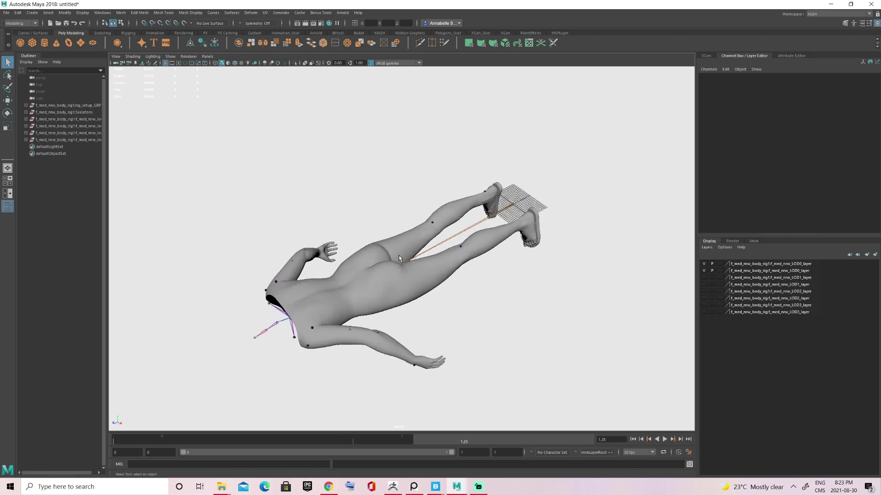
# Stand the body rig upright by setting the root_drv joint's Rotate X to -90.
pyautogui.click(506, 213)
pyautogui.press('e')
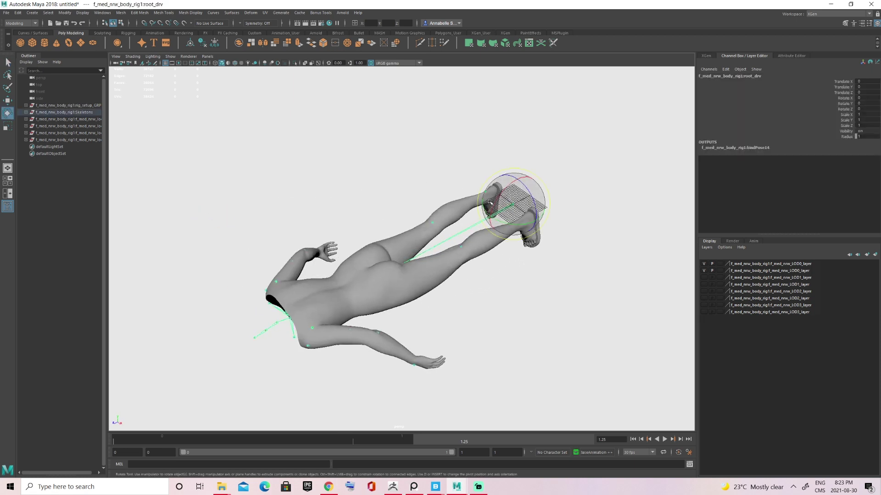
pyautogui.moveTo(498, 197); pyautogui.dragTo(522, 177)
pyautogui.keyDown('alt'); pyautogui.moveTo(522, 177); pyautogui.dragTo(505, 234, button='middle'); pyautogui.keyUp('alt')
pyautogui.keyDown('alt'); pyautogui.moveTo(505, 234); pyautogui.dragTo(592, 171); pyautogui.keyUp('alt')
pyautogui.click(869, 98)
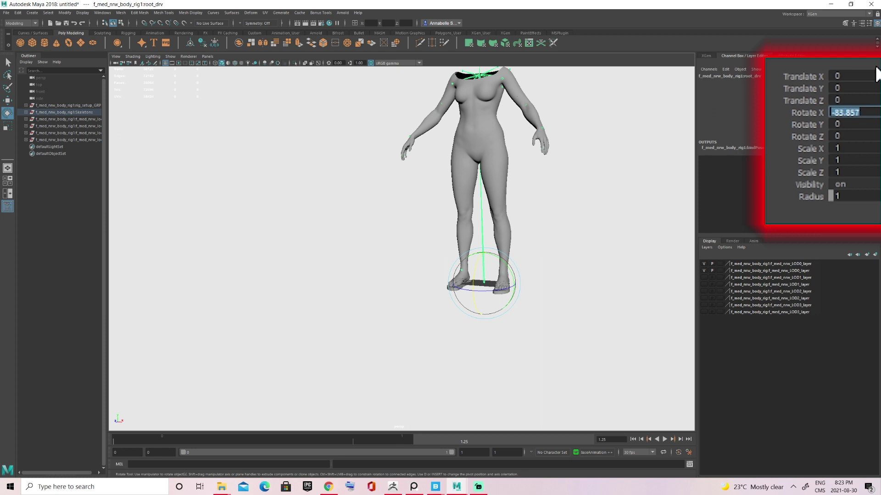
pyautogui.write('-90')
pyautogui.press('Return')
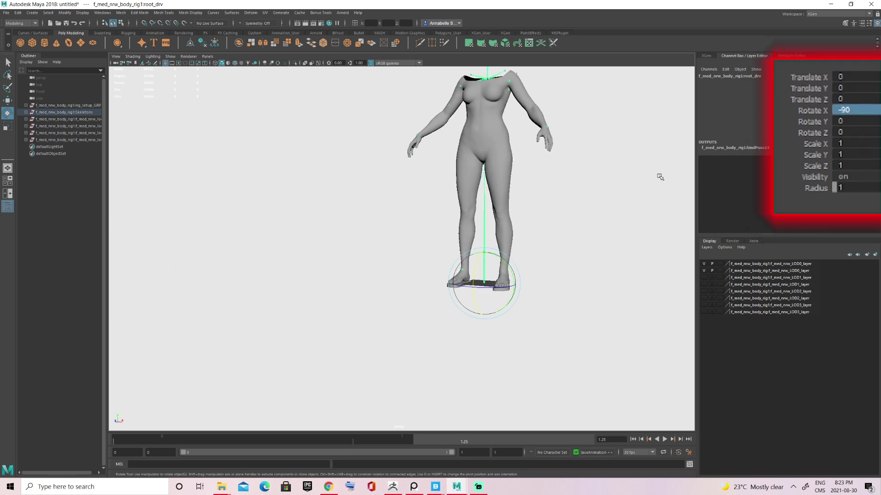
pyautogui.click(592, 199)
pyautogui.keyDown('alt'); pyautogui.moveTo(507, 169); pyautogui.dragTo(438, 252, button='middle'); pyautogui.keyUp('alt')
pyautogui.scroll(3, 442, 250)
pyautogui.keyDown('alt'); pyautogui.moveTo(443, 249); pyautogui.dragTo(464, 247); pyautogui.keyUp('alt')
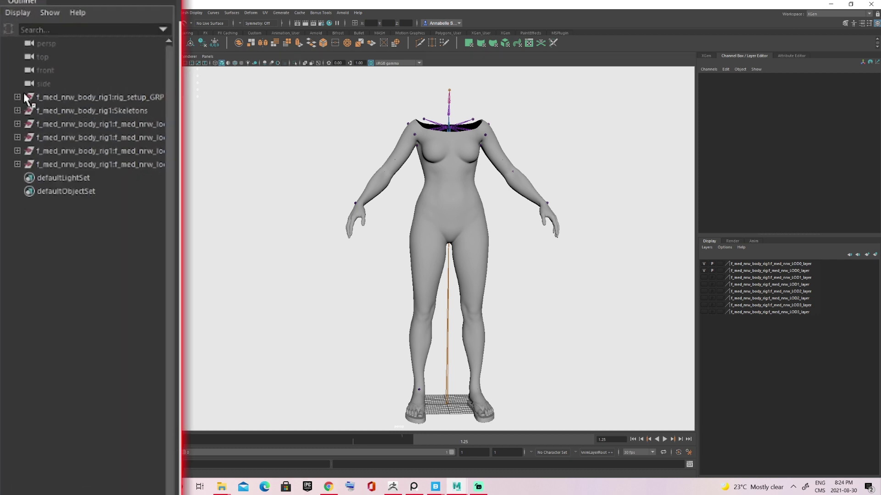
# Hide the poseMasterSetup and twistSetups groups inside rig_setup_GRP.
pyautogui.keyDown('shift'); pyautogui.click(26, 105); pyautogui.keyUp('shift')
pyautogui.click(46, 112)
pyautogui.press('h')
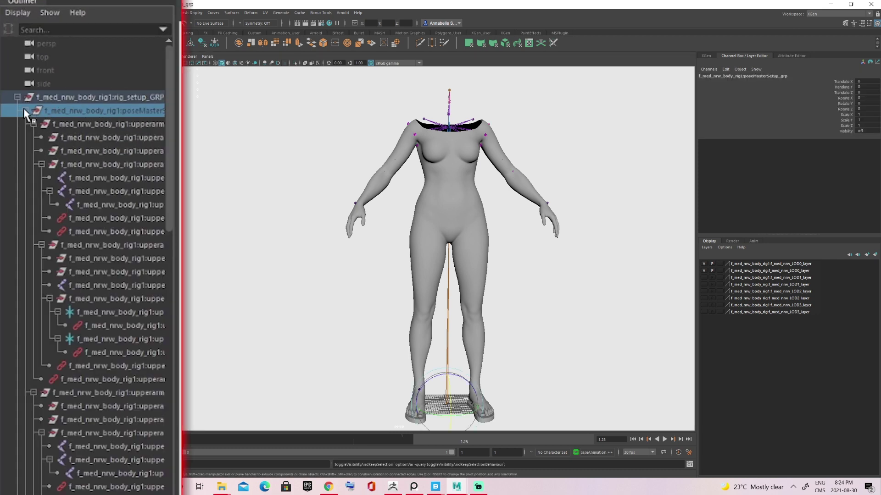
pyautogui.click(25, 111)
pyautogui.click(27, 124)
pyautogui.click(27, 124)
pyautogui.click(28, 124)
pyautogui.click(66, 123)
pyautogui.press('h')
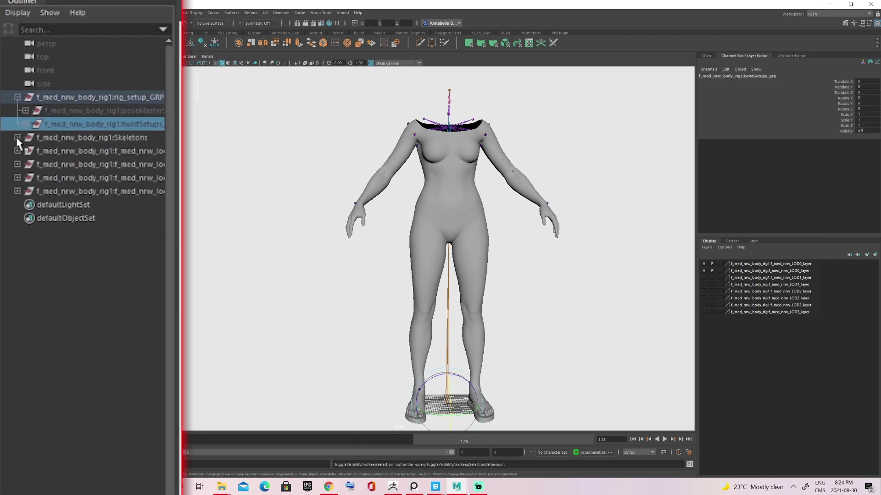
# Unhide the f_med_nrw_combined_lod0_mesh inside the body rig's LOD0 group.
pyautogui.click(17, 137)
pyautogui.click(69, 164)
pyautogui.click(17, 138)
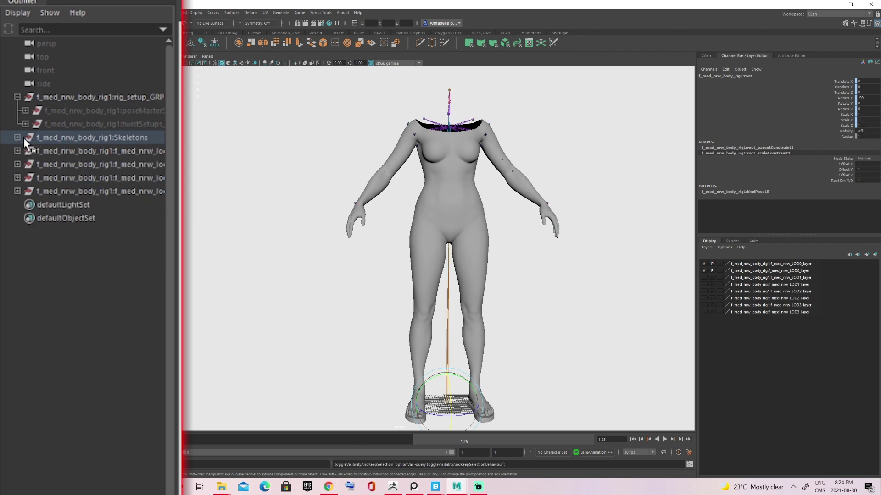
pyautogui.click(17, 151)
pyautogui.click(64, 164)
pyautogui.press('h')
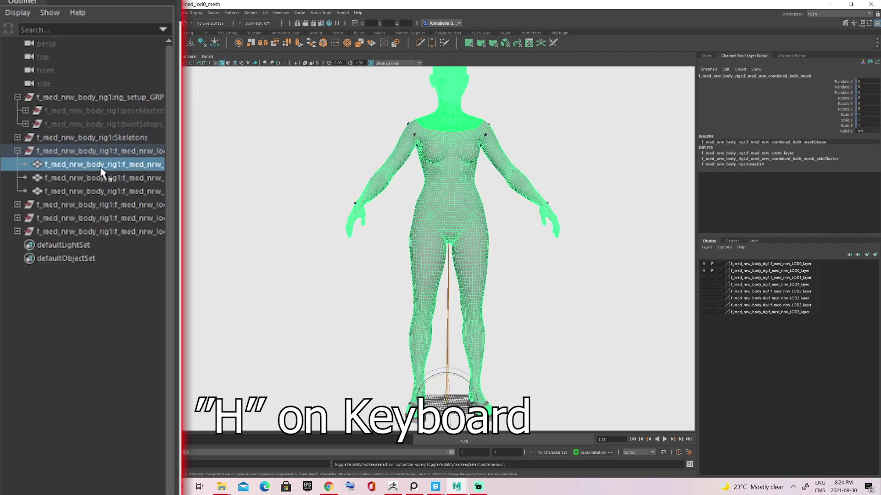
# Assign the existing lambert1 material to the combined LOD0 mesh.
pyautogui.click(556, 129)
pyautogui.scroll(3, 448, 229)
pyautogui.click(454, 176)
pyautogui.keyDown('alt'); pyautogui.moveTo(452, 173); pyautogui.dragTo(432, 257, button='middle'); pyautogui.keyUp('alt')
pyautogui.keyDown('alt'); pyautogui.moveTo(432, 257); pyautogui.dragTo(501, 228, button='right'); pyautogui.keyUp('alt')
pyautogui.click(501, 227)
pyautogui.click(460, 170)
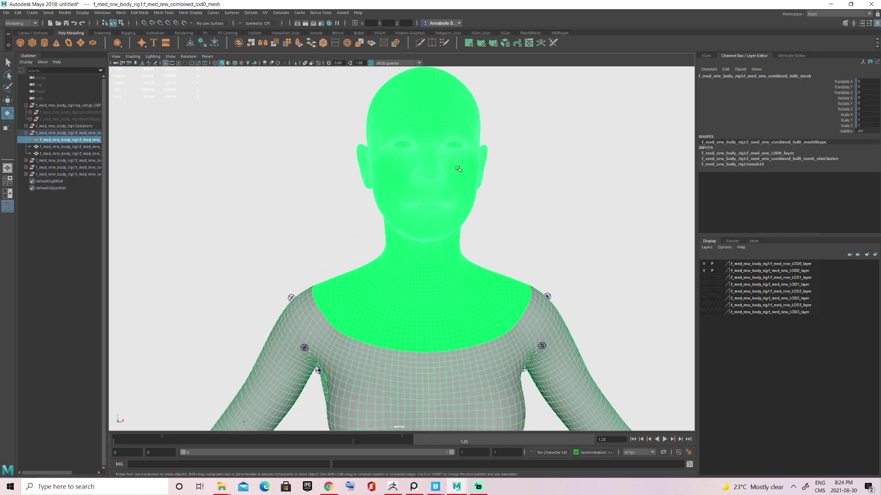
pyautogui.rightClick(461, 169)
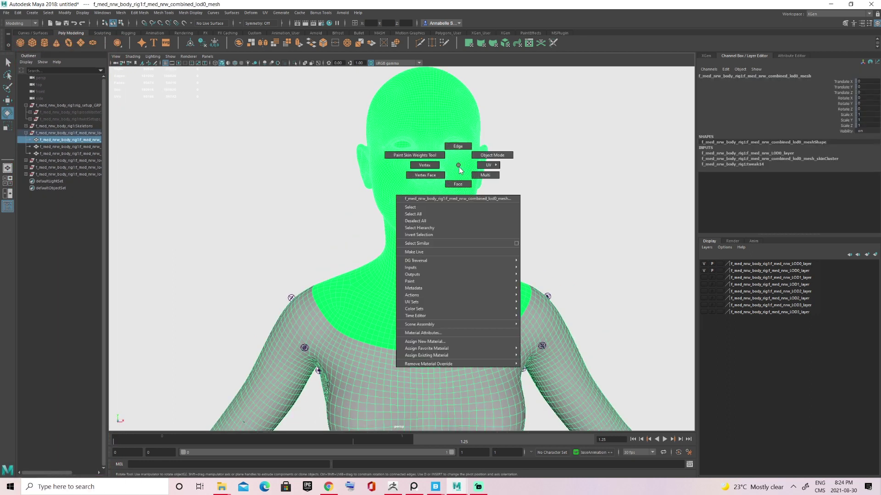
pyautogui.moveTo(448, 355)
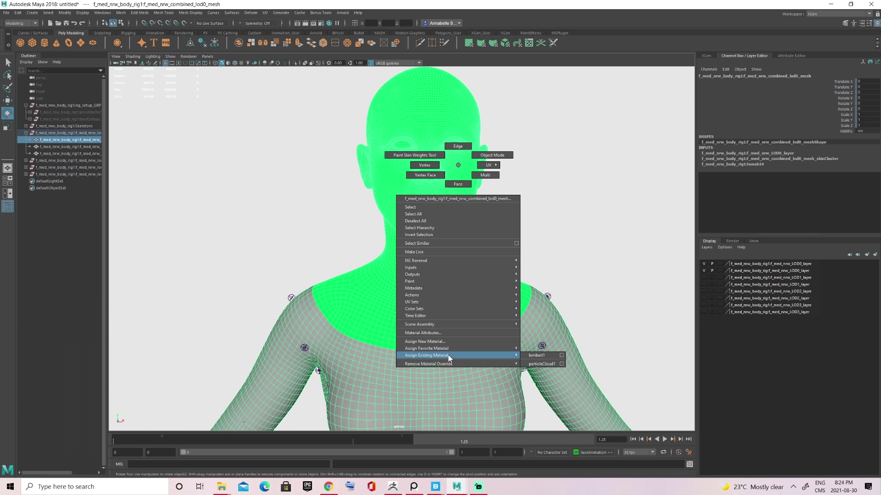
pyautogui.click(527, 355)
pyautogui.scroll(-8, 552, 228)
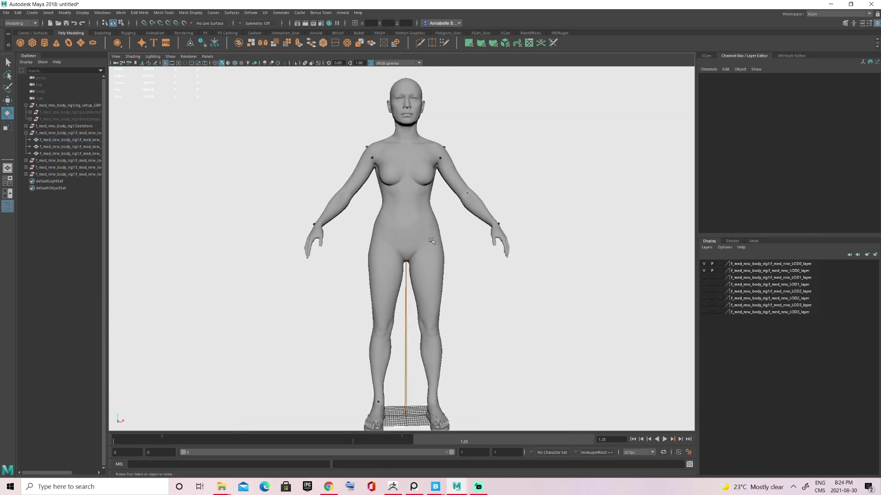
# Select the combined LOD0 mesh and inspect its head and full body.
pyautogui.keyDown('alt'); pyautogui.moveTo(431, 240); pyautogui.dragTo(425, 220); pyautogui.keyUp('alt')
pyautogui.click(424, 219)
pyautogui.click(421, 123)
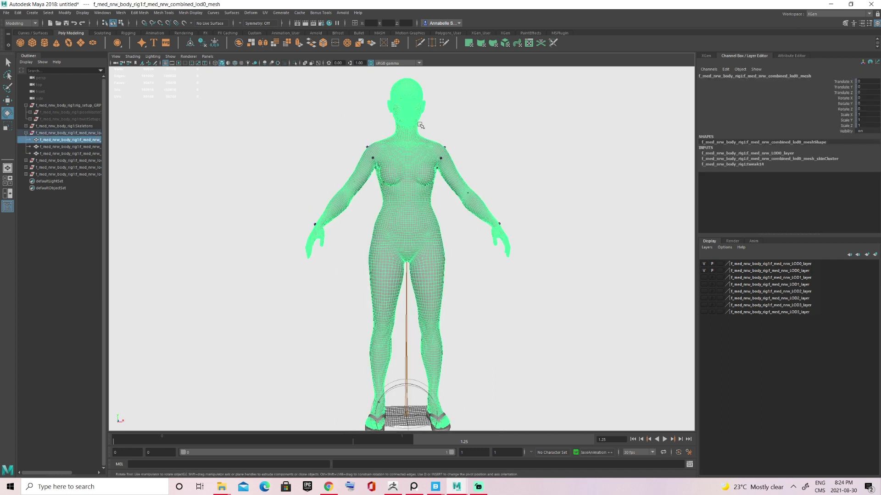
pyautogui.scroll(5, 424, 152)
pyautogui.keyDown('alt'); pyautogui.moveTo(426, 179); pyautogui.dragTo(407, 256, button='middle'); pyautogui.keyUp('alt')
pyautogui.scroll(3, 414, 225)
pyautogui.scroll(-3, 448, 177)
pyautogui.keyDown('alt'); pyautogui.moveTo(328, 194); pyautogui.dragTo(262, 250, button='right'); pyautogui.keyUp('alt')
pyautogui.keyDown('alt'); pyautogui.moveTo(262, 249); pyautogui.dragTo(374, 263); pyautogui.keyUp('alt')
pyautogui.keyDown('alt'); pyautogui.moveTo(374, 263); pyautogui.dragTo(379, 183, button='middle'); pyautogui.keyUp('alt')
pyautogui.keyDown('alt'); pyautogui.moveTo(379, 184); pyautogui.dragTo(426, 208); pyautogui.keyUp('alt')
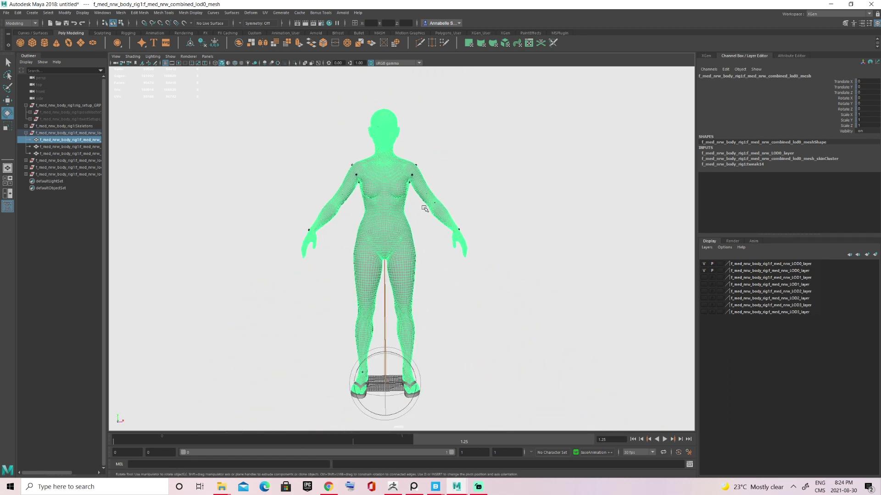
pyautogui.scroll(2, 425, 210)
pyautogui.moveTo(424, 210)
pyautogui.keyDown('alt'); pyautogui.mouseDown(button='middle')
pyautogui.moveTo(452, 219)
pyautogui.moveTo(429, 212)
pyautogui.mouseUp(button='middle'); pyautogui.keyUp('alt')
pyautogui.scroll(-1, 431, 215)
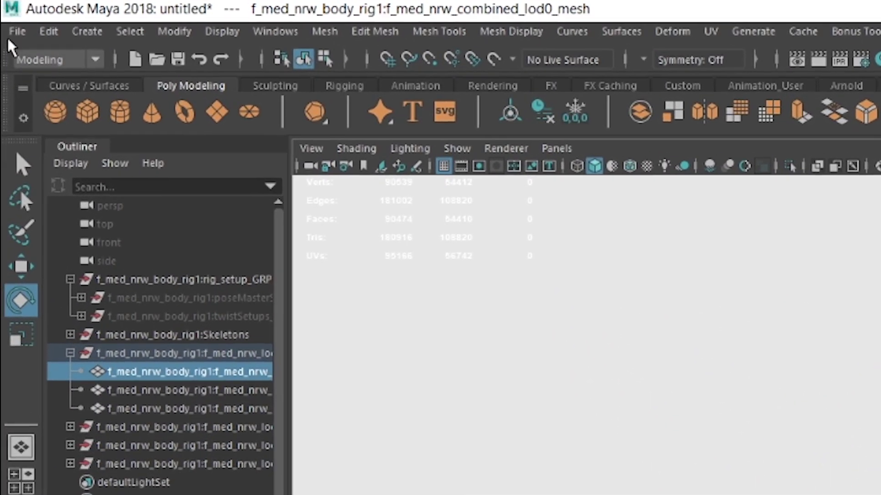
# Save the scene as MetaHuman_Rig in a new Maya folder under D:\ProjetPerso\3D.Character\3D.Katniss.
pyautogui.click(17, 32)
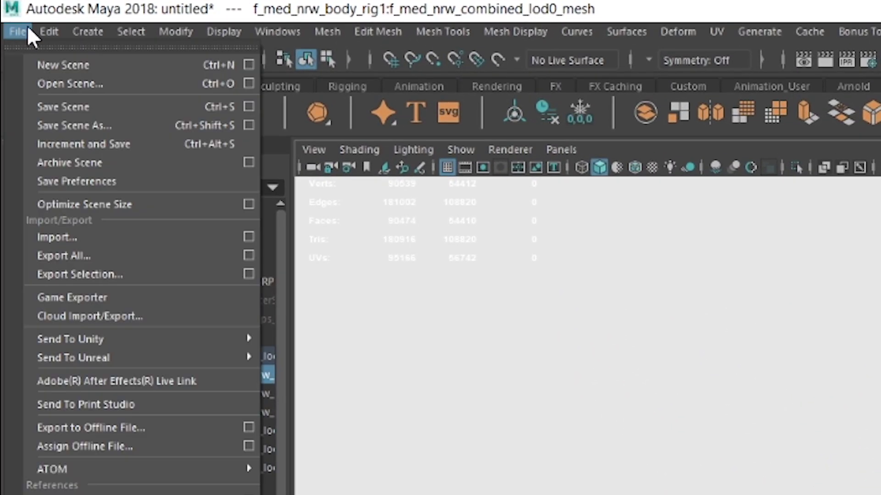
pyautogui.moveTo(49, 31)
pyautogui.moveTo(11, 21)
pyautogui.click(51, 125)
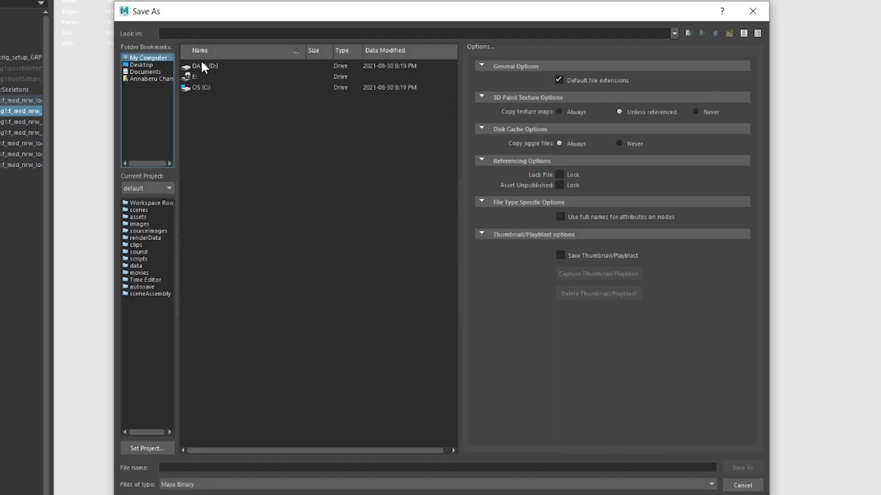
pyautogui.doubleClick(230, 77)
pyautogui.doubleClick(242, 88)
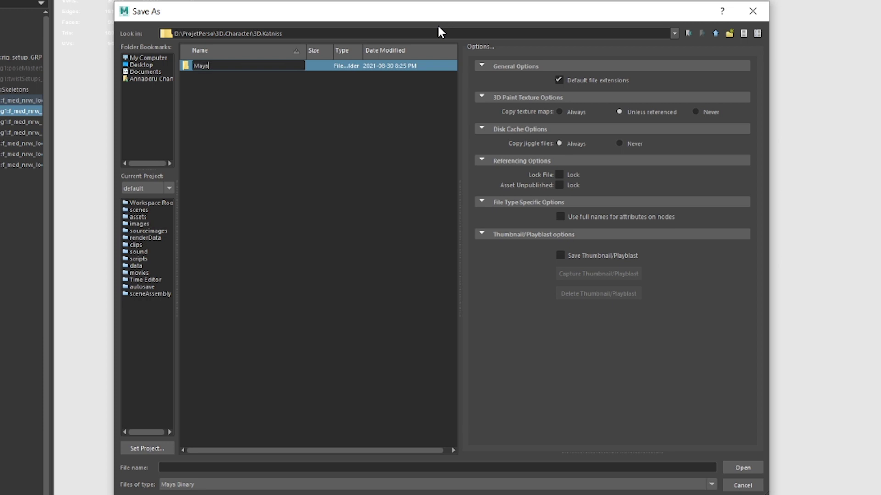
pyautogui.click(290, 471)
pyautogui.write('MetaHuman_R')
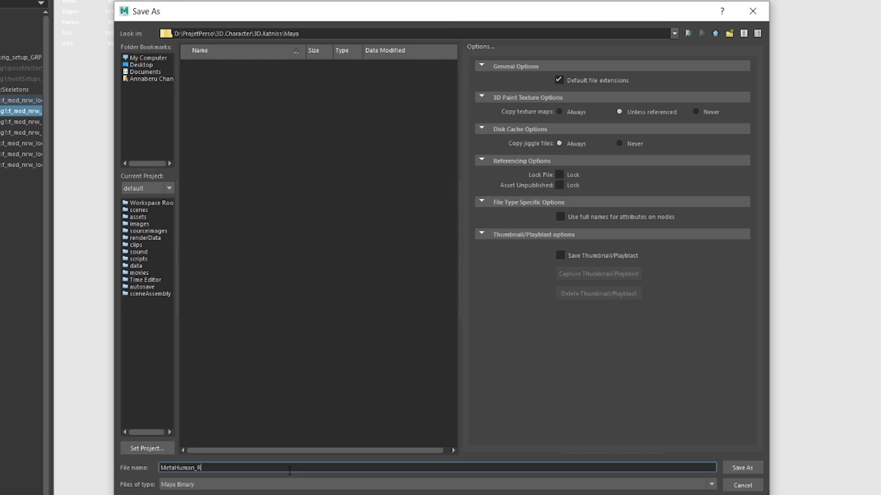
pyautogui.write('01')
pyautogui.press('Return')
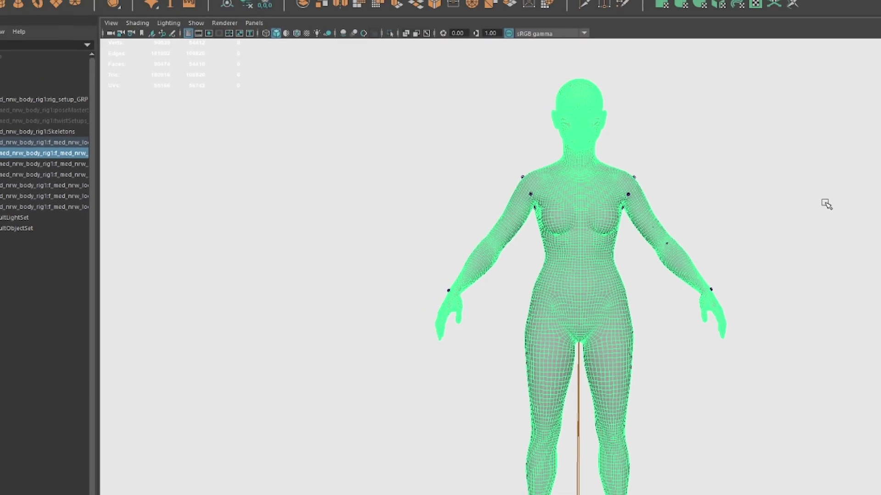
# Export the selected body mesh as MetaHuman_Body.fbx into a new Fbx folder inside 3D.Katniss.
pyautogui.click(14, 18)
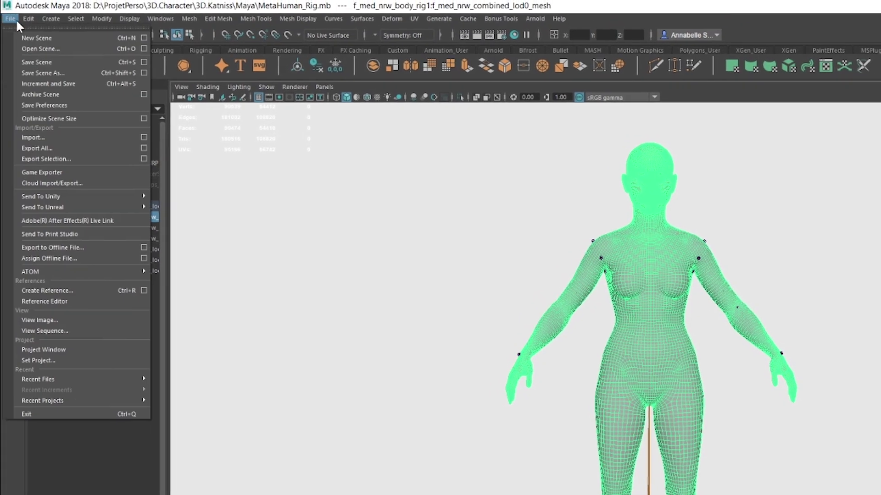
pyautogui.click(69, 156)
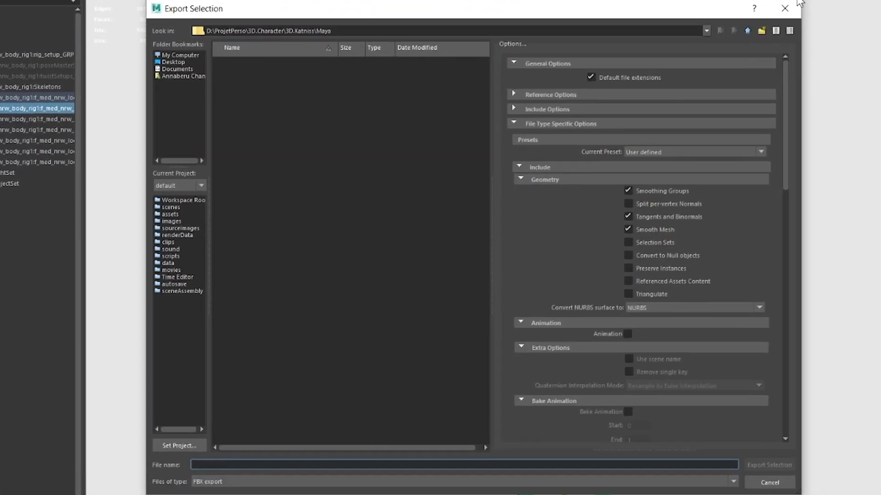
pyautogui.press('BackSpace')
pyautogui.press('BackSpace')
pyautogui.press('BackSpace')
pyautogui.press('BackSpace')
pyautogui.press('BackSpace')
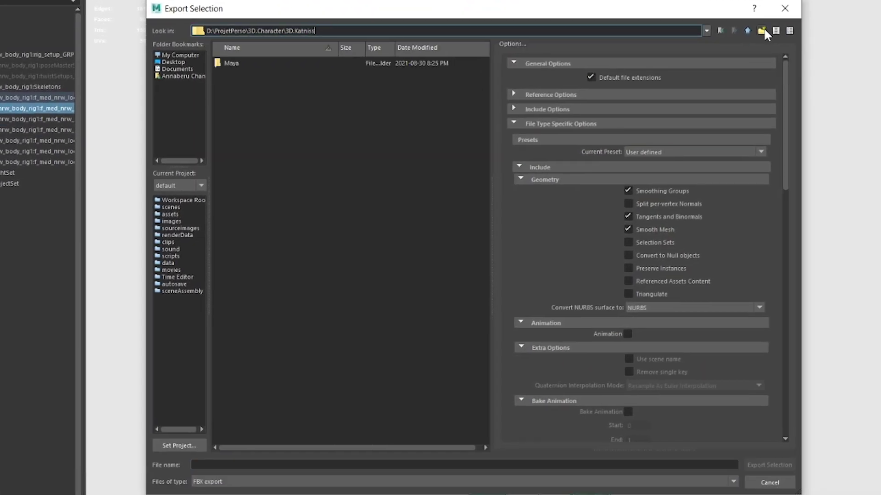
pyautogui.click(762, 30)
pyautogui.write('Fbx')
pyautogui.press('Return')
pyautogui.press('Return')
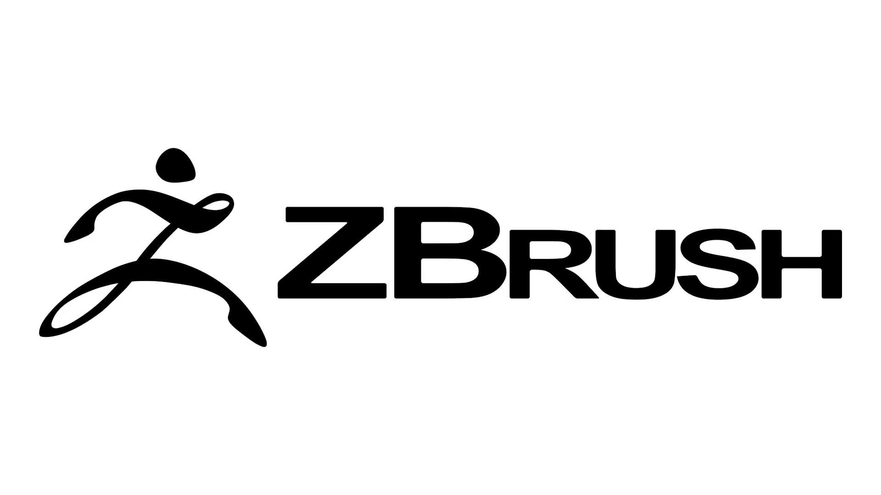
# Switch to ZBrush and import MetaHuman_Body.fbx from the 3D.Katniss Fbx folder with FBX ExportImport.
pyautogui.click(513, 15)
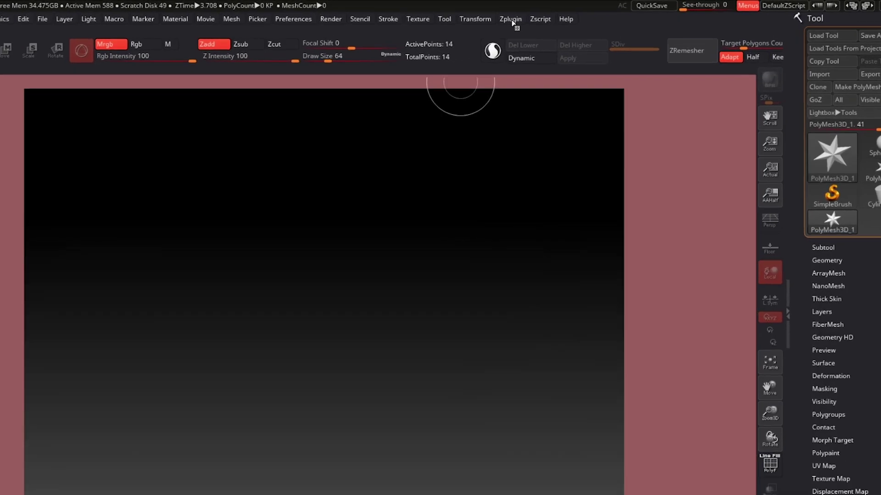
pyautogui.click(550, 15)
pyautogui.click(479, 197)
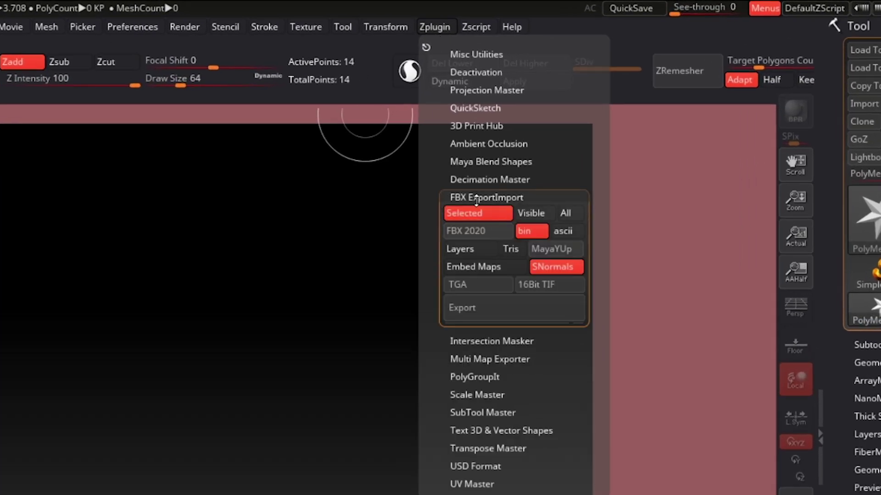
pyautogui.click(460, 336)
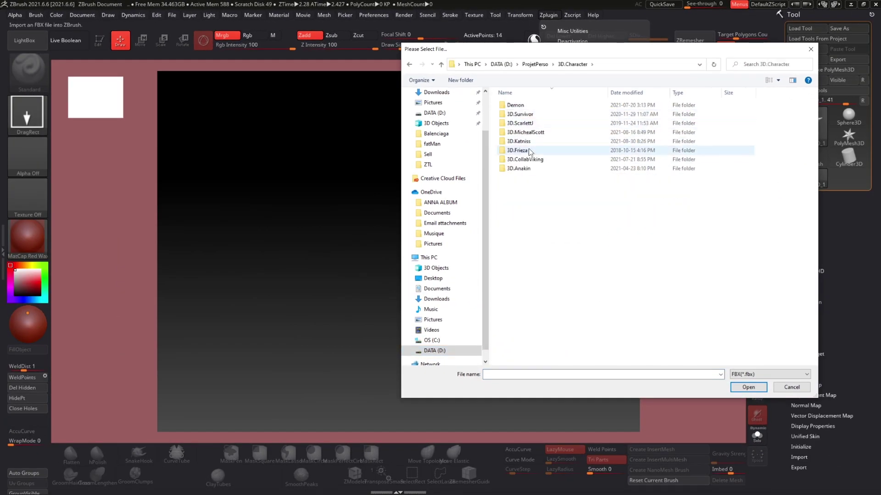
pyautogui.doubleClick(530, 151)
pyautogui.click(523, 105)
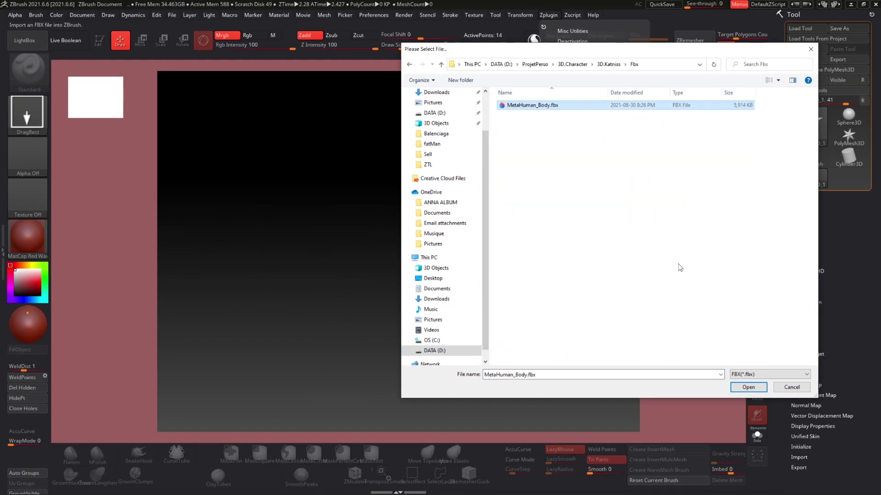
pyautogui.click(748, 387)
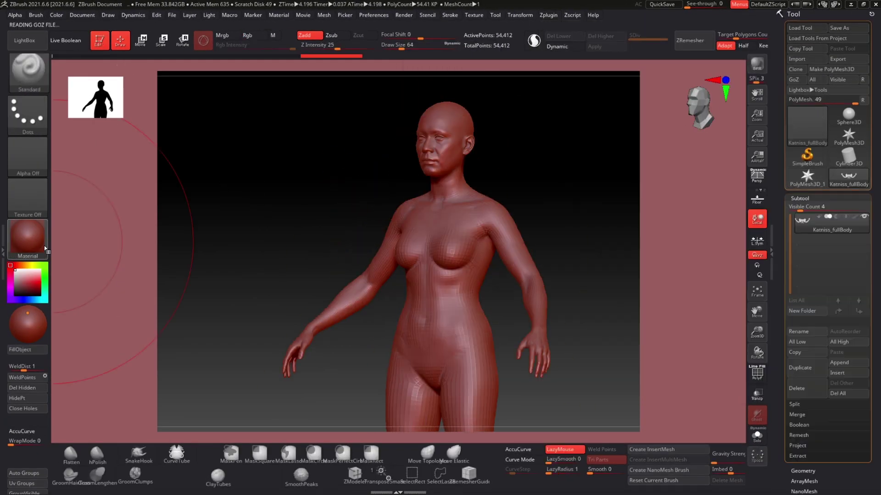
# Apply BasicMaterial to the model and frame the full body from the front.
pyautogui.click(28, 238)
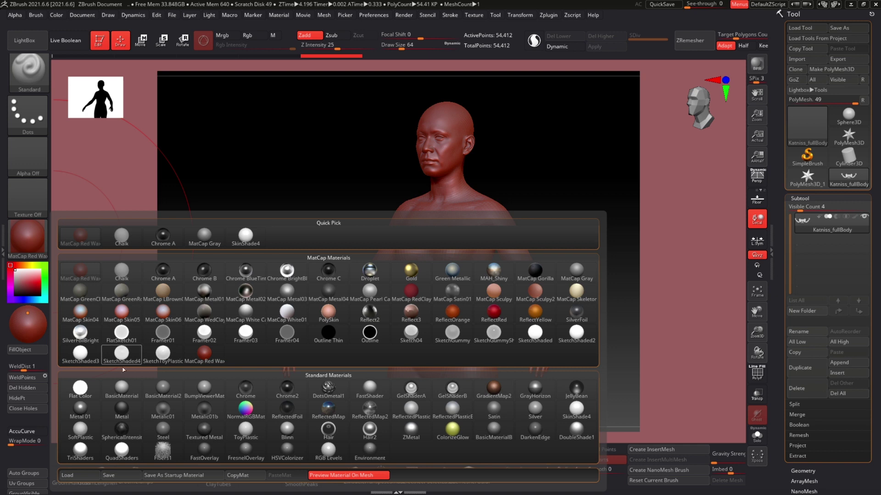
pyautogui.click(121, 389)
pyautogui.keyDown('alt'); pyautogui.moveTo(305, 253); pyautogui.dragTo(317, 201); pyautogui.keyUp('alt')
pyautogui.keyDown('shift'); pyautogui.moveTo(413, 207); pyautogui.dragTo(491, 149); pyautogui.keyUp('shift')
pyautogui.moveTo(472, 213); pyautogui.dragTo(491, 239)
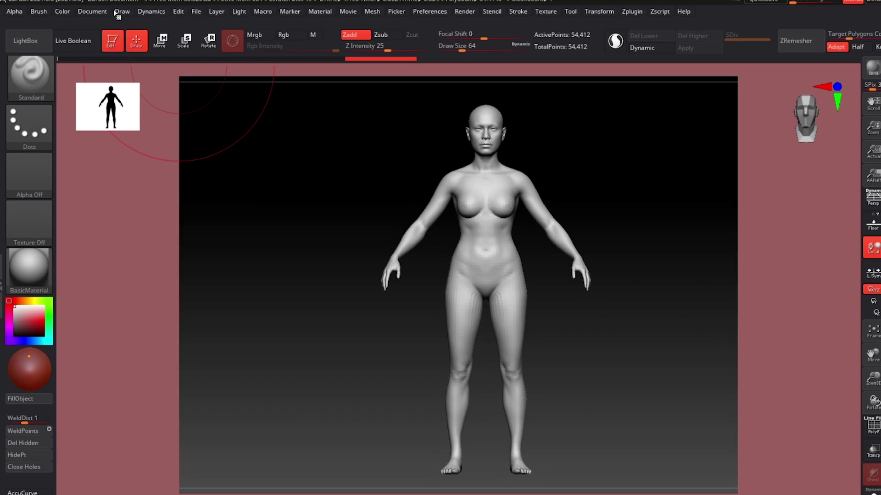
# Double the document size and clear the leftover model image from the canvas.
pyautogui.click(85, 15)
pyautogui.click(220, 311)
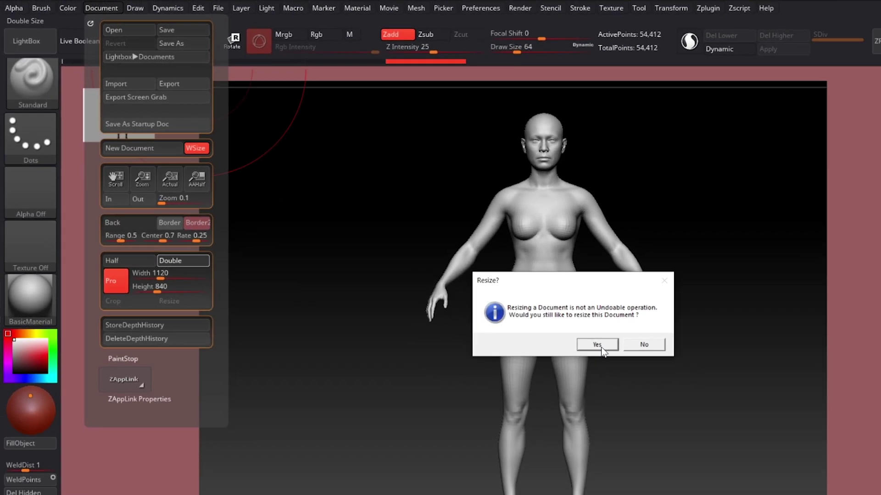
pyautogui.click(592, 290)
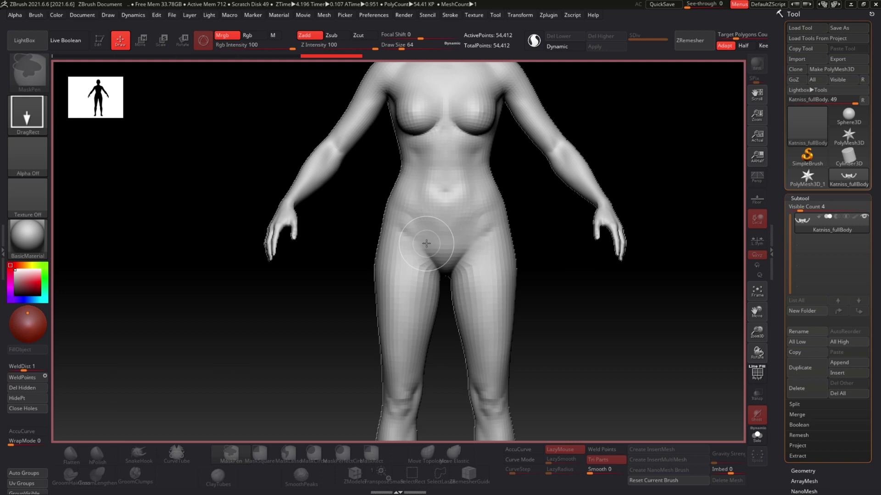
pyautogui.hotkey('ctrl', 'n')
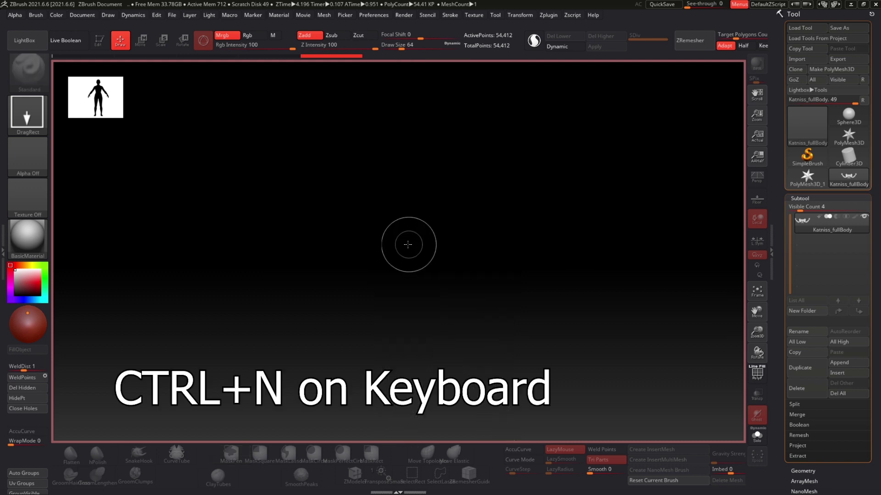
pyautogui.press('Tab')
pyautogui.press('Tab')
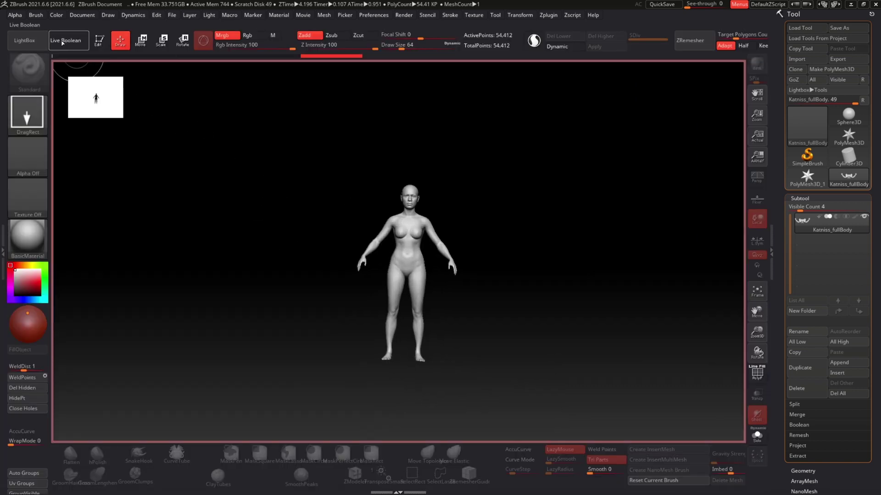
# Enter Edit mode on the body and enlarge the reference window to frame the front-view street photo beside the model.
pyautogui.click(94, 44)
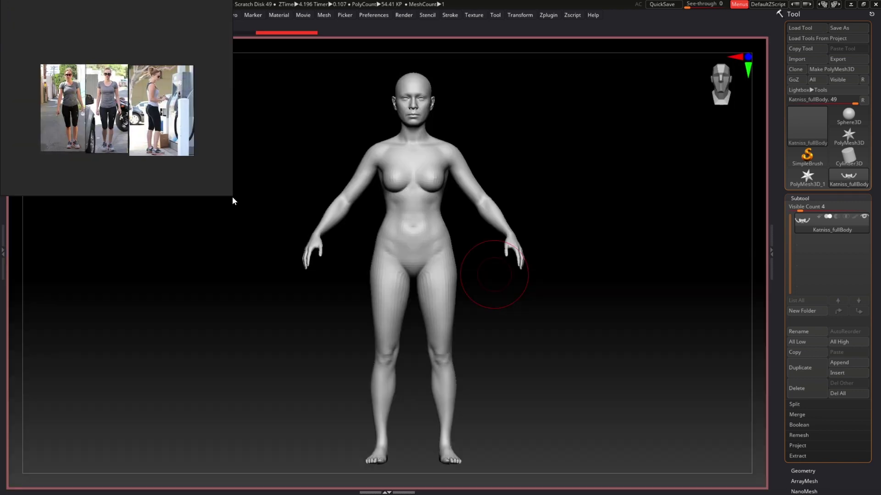
pyautogui.moveTo(232, 199); pyautogui.dragTo(226, 337)
pyautogui.scroll(5, 174, 157)
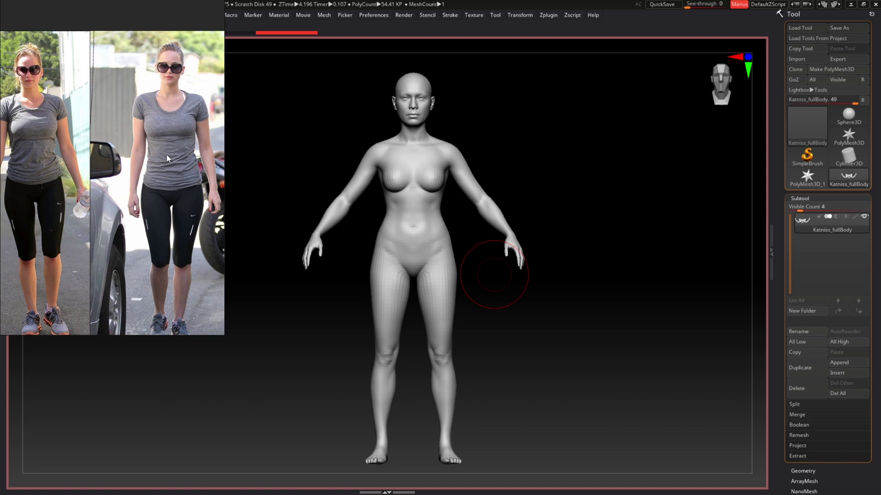
pyautogui.moveTo(174, 157); pyautogui.dragTo(124, 155, button='middle')
pyautogui.moveTo(227, 337); pyautogui.dragTo(252, 478)
# Reshape the inner thighs symmetrically with the Move Topological brush to follow the front-view reference photo.
pyautogui.moveTo(424, 246)
pyautogui.keyDown('alt'); pyautogui.mouseDown(button='right')
pyautogui.moveTo(476, 210)
pyautogui.moveTo(490, 252)
pyautogui.mouseUp(button='right'); pyautogui.keyUp('alt')
pyautogui.press('s')
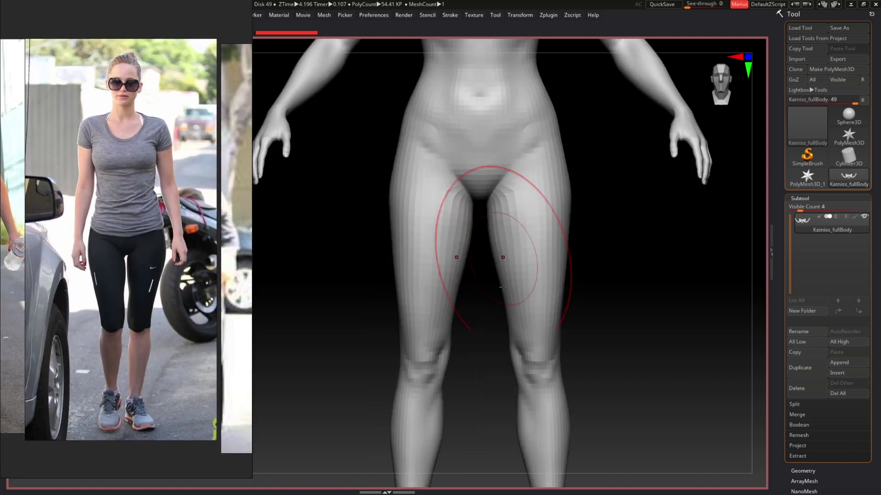
pyautogui.moveTo(468, 224); pyautogui.dragTo(463, 256)
pyautogui.keyDown('ctrl'); pyautogui.moveTo(463, 256); pyautogui.dragTo(466, 233, button='right'); pyautogui.keyUp('ctrl')
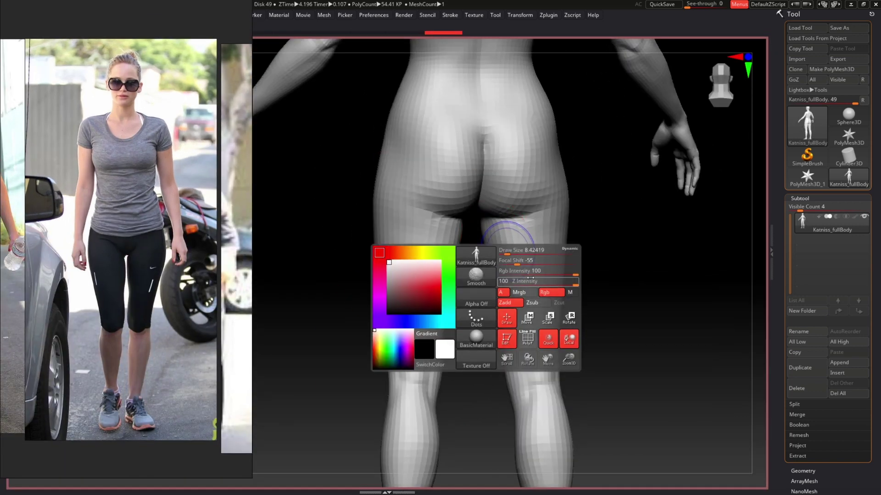
pyautogui.press('Tab')
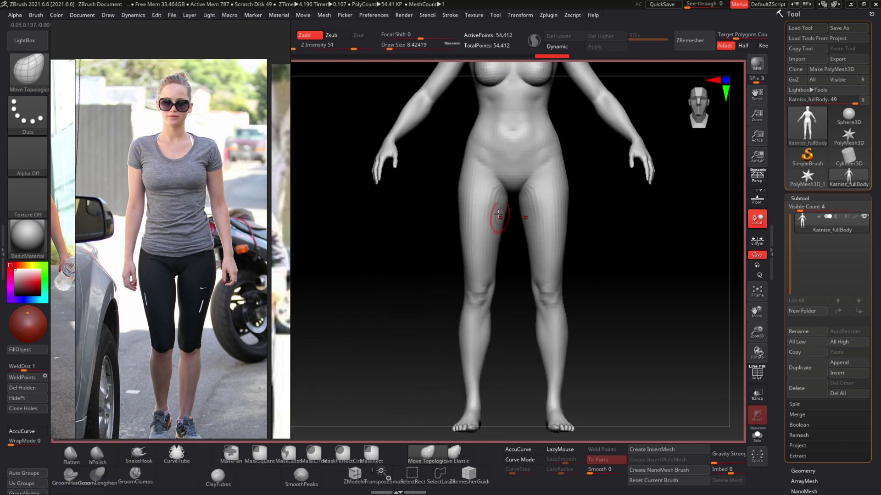
# Turn on perspective and bring the blue full-body reference photo into view for comparison with the body's hips and arms.
pyautogui.moveTo(498, 214)
pyautogui.keyDown('ctrl'); pyautogui.mouseDown(button='right')
pyautogui.moveTo(502, 234)
pyautogui.moveTo(509, 202)
pyautogui.mouseUp(button='right'); pyautogui.keyUp('ctrl')
pyautogui.press('p')
pyautogui.moveTo(229, 239); pyautogui.dragTo(175, 229, button='middle')
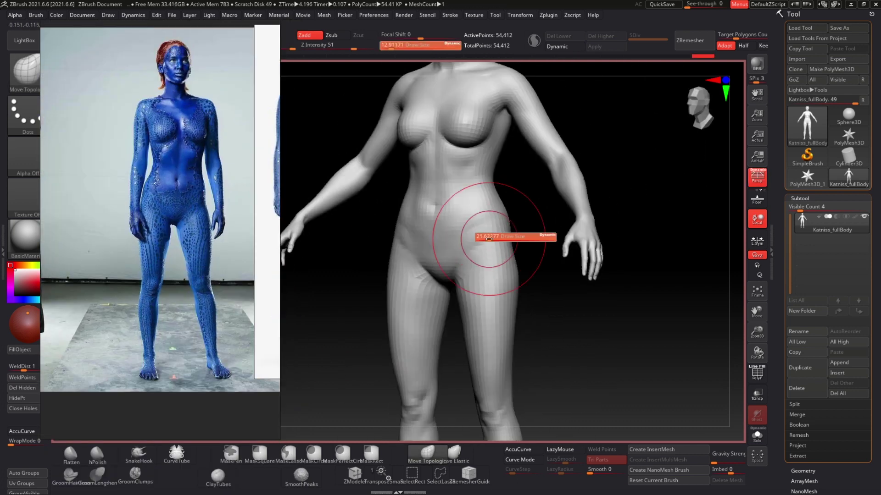
pyautogui.keyDown('ctrl'); pyautogui.moveTo(515, 240); pyautogui.dragTo(459, 225, button='right'); pyautogui.keyUp('ctrl')
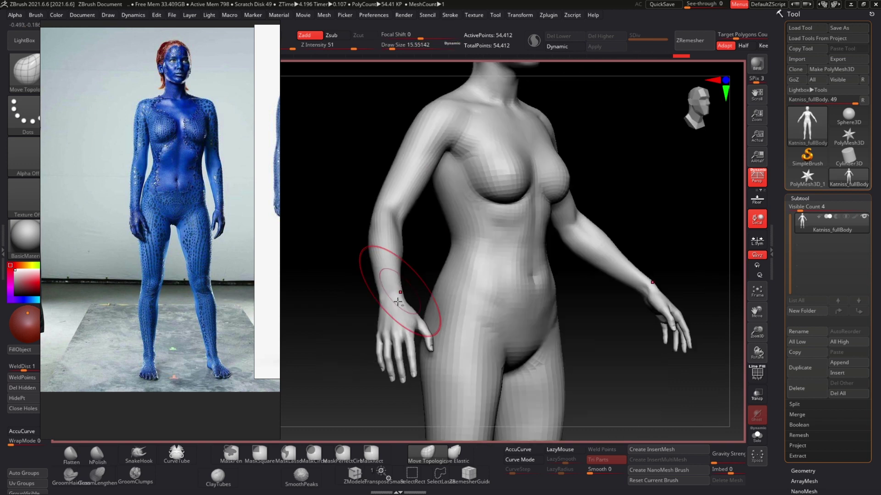
pyautogui.press('shift')
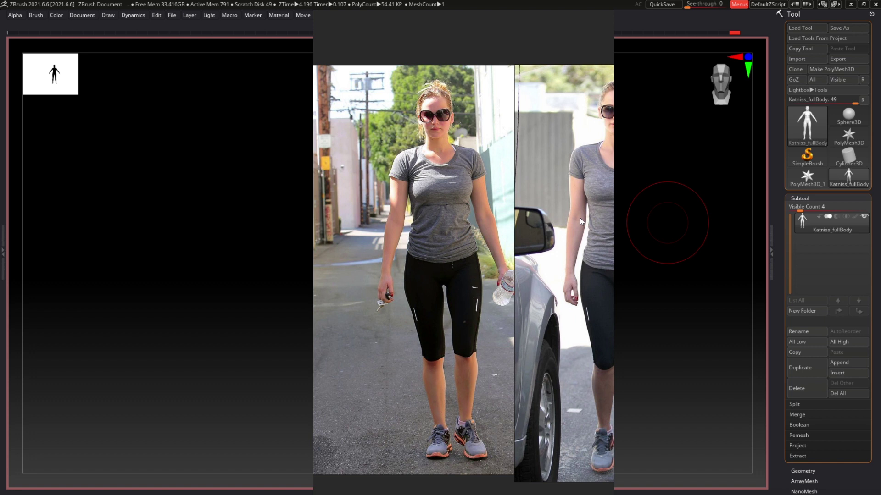
# Turn off Always On Top for the reference window and bring the sculpt back in front of it.
pyautogui.rightClick(574, 209)
pyautogui.moveTo(616, 296)
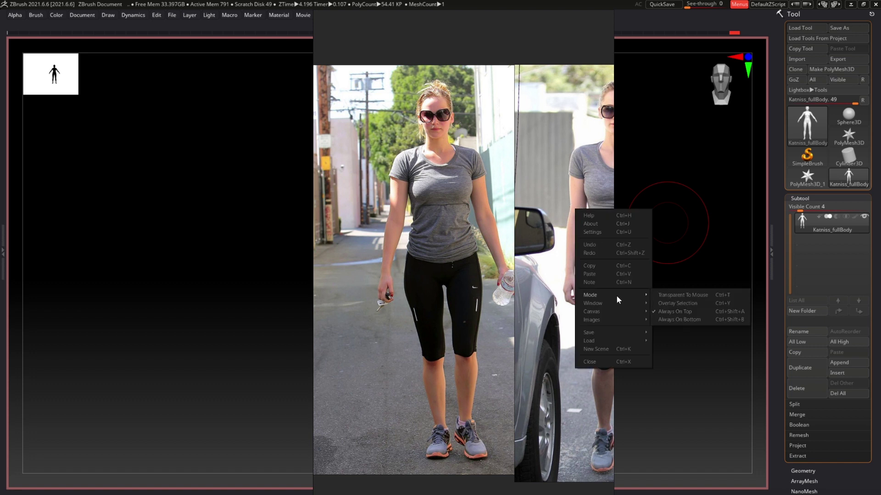
pyautogui.click(670, 310)
pyautogui.click(662, 267)
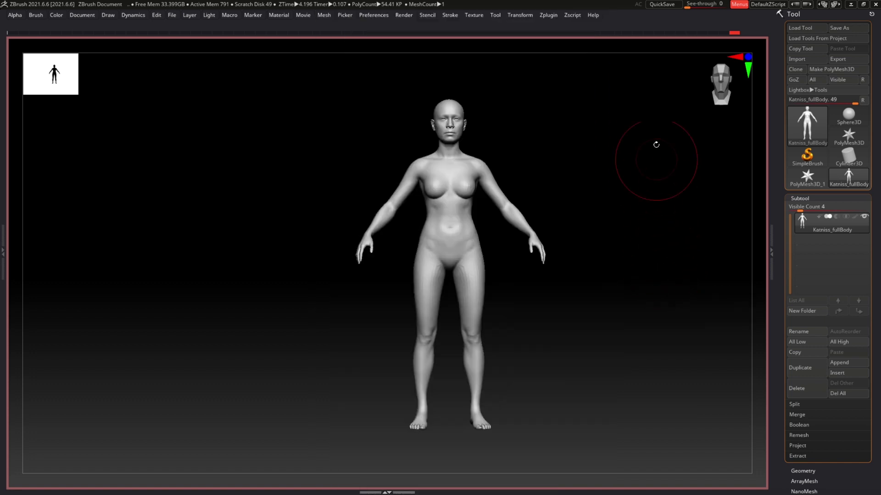
# Set See-through to 73 and position the body against the woman in the front-view reference photo.
pyautogui.moveTo(703, 2); pyautogui.dragTo(716, 2)
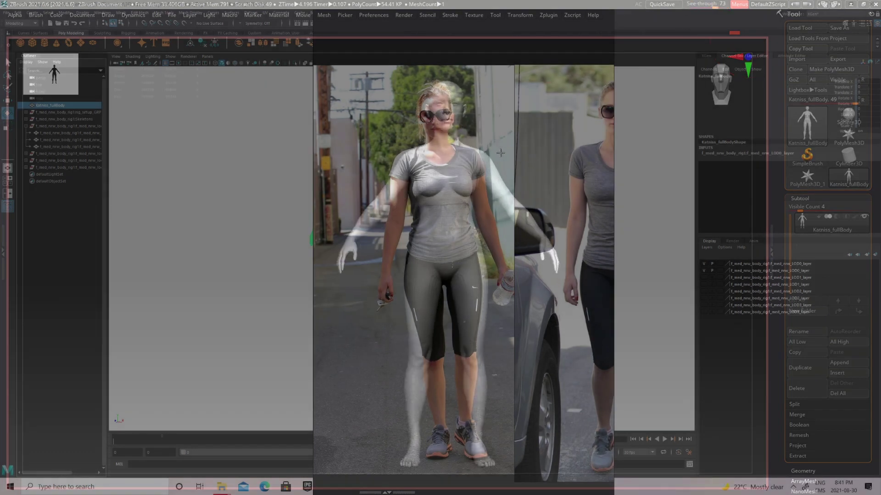
pyautogui.keyDown('alt'); pyautogui.moveTo(486, 180); pyautogui.dragTo(465, 209); pyautogui.keyUp('alt')
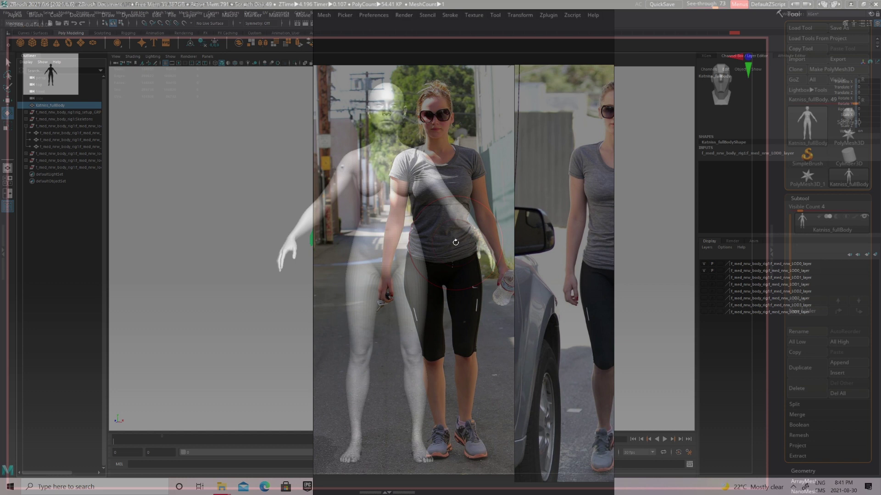
pyautogui.moveTo(451, 246); pyautogui.dragTo(497, 248)
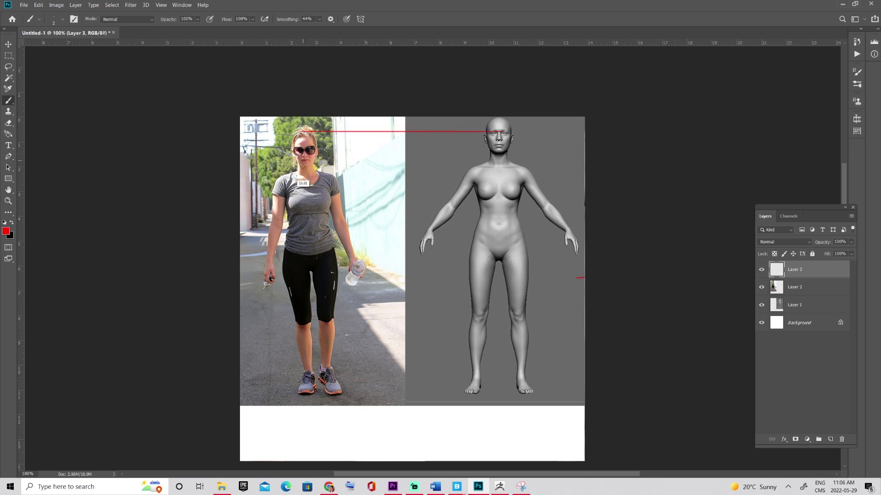
# In Photoshop, add a horizontal red guide line at chin height, duplicate it at chest height, and merge the guide line layers.
pyautogui.keyDown('alt'); pyautogui.scroll(1, 313, 164); pyautogui.keyUp('alt')
pyautogui.keyDown('shift'); pyautogui.moveTo(294, 169); pyautogui.dragTo(578, 178); pyautogui.keyUp('shift')
pyautogui.keyDown('alt'); pyautogui.moveTo(365, 223); pyautogui.dragTo(431, 219); pyautogui.keyUp('alt')
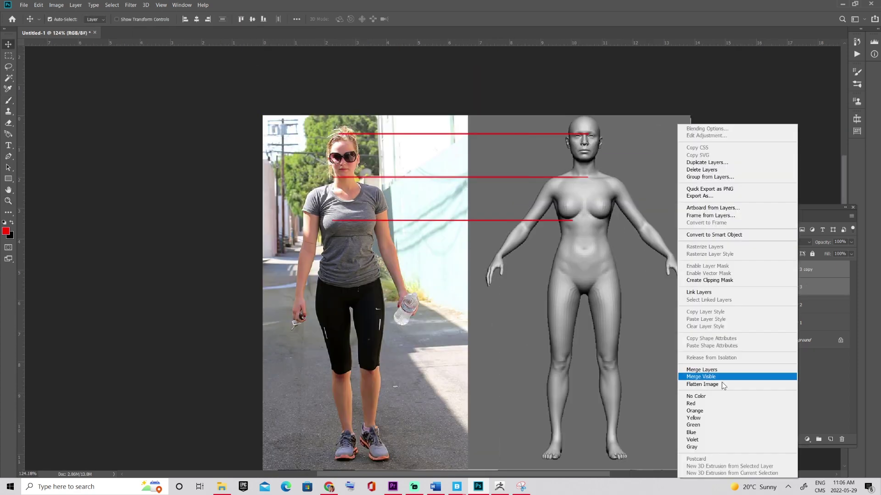
pyautogui.click(723, 384)
# Duplicate the red guide lines down both figures at equal head-height intervals until they reach below the feet.
pyautogui.keyDown('alt'); pyautogui.scroll(3, 405, 211); pyautogui.keyUp('alt')
pyautogui.keyDown('alt'); pyautogui.moveTo(408, 186); pyautogui.dragTo(404, 332); pyautogui.keyUp('alt')
pyautogui.keyDown('alt'); pyautogui.scroll(-4, 346, 236); pyautogui.keyUp('alt')
pyautogui.keyDown('alt'); pyautogui.scroll(6, 346, 390); pyautogui.keyUp('alt')
pyautogui.keyDown('alt'); pyautogui.moveTo(386, 149); pyautogui.dragTo(388, 388); pyautogui.keyUp('alt')
pyautogui.moveTo(397, 398); pyautogui.dragTo(375, 174)
pyautogui.keyDown('alt'); pyautogui.moveTo(375, 174); pyautogui.dragTo(370, 414); pyautogui.keyUp('alt')
pyautogui.keyDown('alt'); pyautogui.scroll(-10, 370, 413); pyautogui.keyUp('alt')
# Free Transform the body render on Layer 1 and move it so its head lines up with the uppermost red guide lines.
pyautogui.click(557, 210)
pyautogui.hotkey('ctrl', 't')
pyautogui.keyDown('alt'); pyautogui.scroll(-1, 571, 143); pyautogui.keyUp('alt')
pyautogui.moveTo(572, 142); pyautogui.dragTo(562, 157)
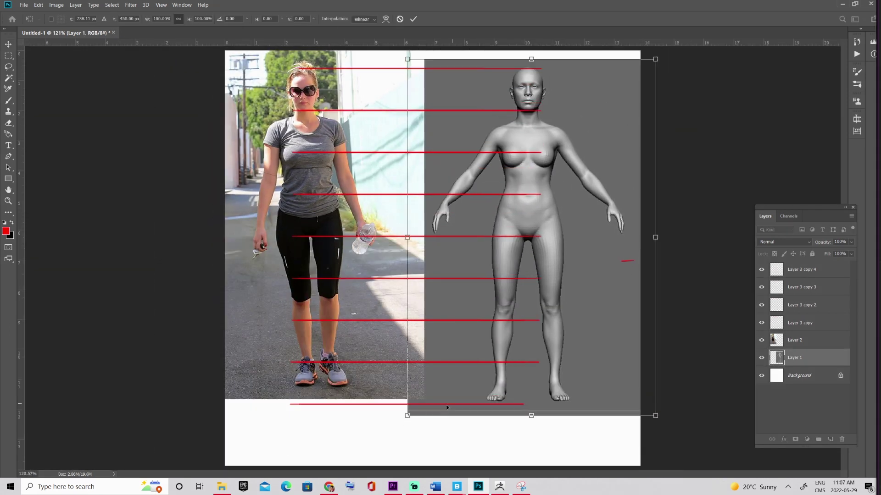